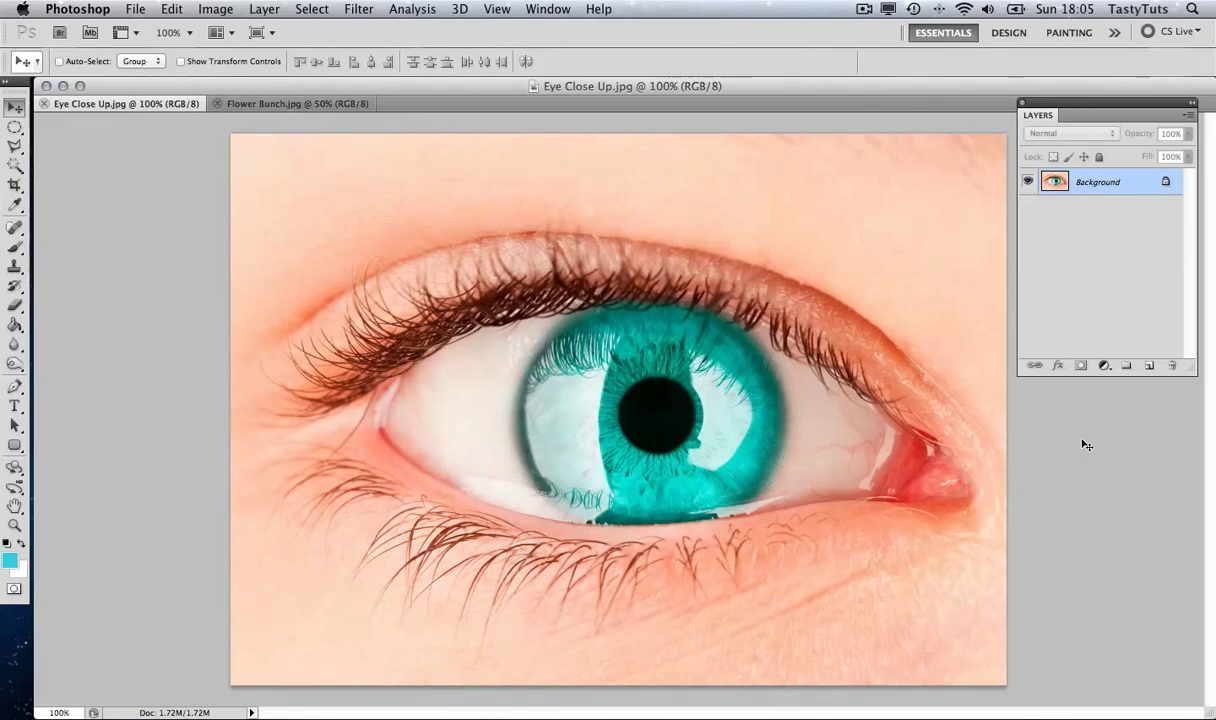
- Apply a Hue/Saturation hue shift of -166 to the whole eye photo, turning the iris red
{"action": "key", "text": "i"}
{"action": "key", "text": "super+u"}
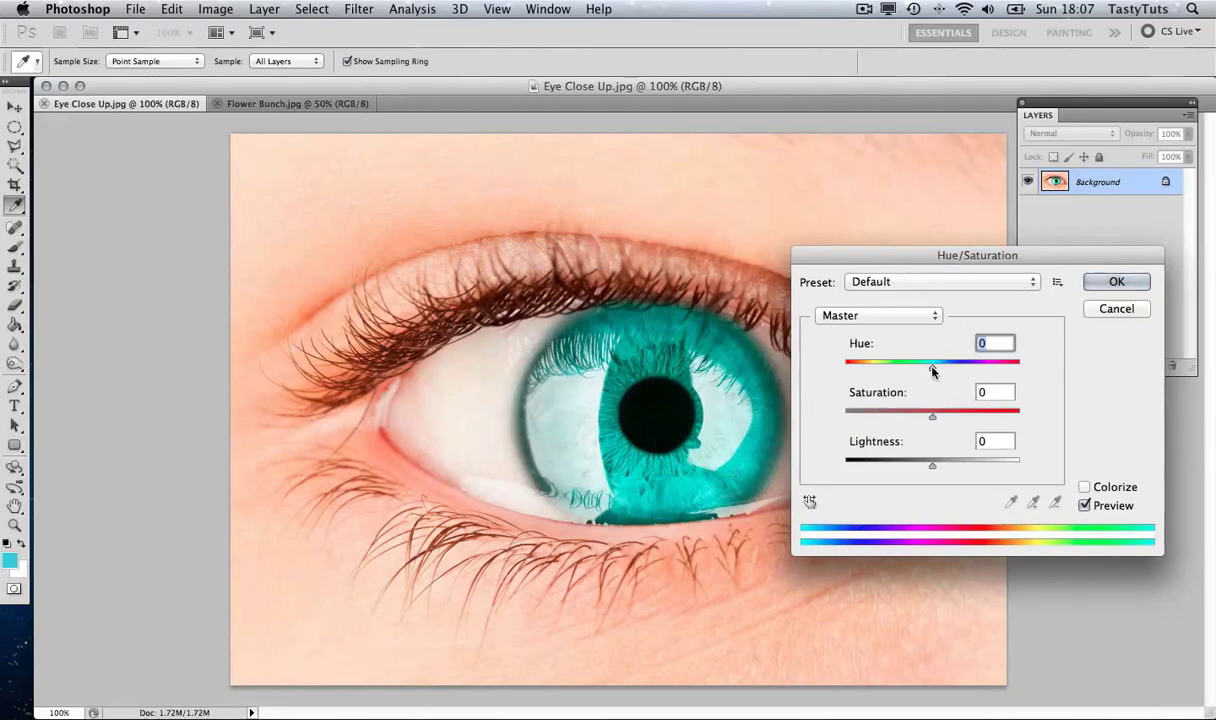
{"action": "left_click_drag", "start_coordinate": [933, 373], "coordinate": [850, 367]}
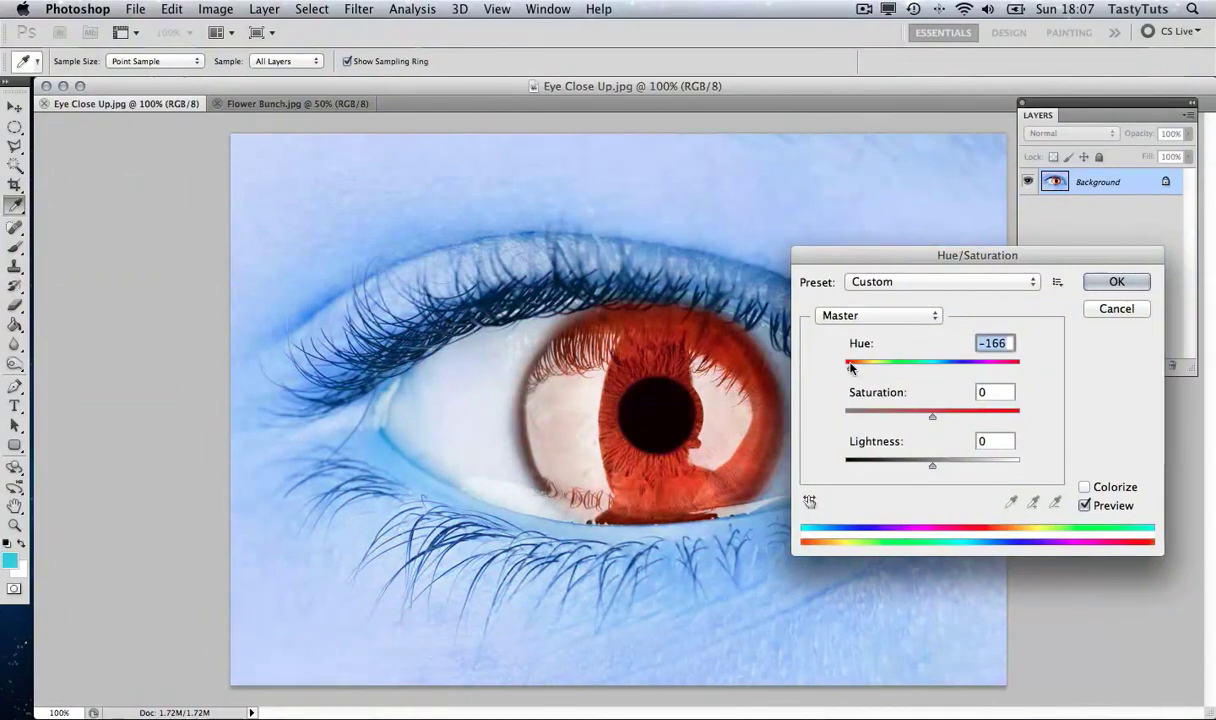
{"action": "left_click", "coordinate": [1116, 281]}
{"action": "key", "text": "v"}
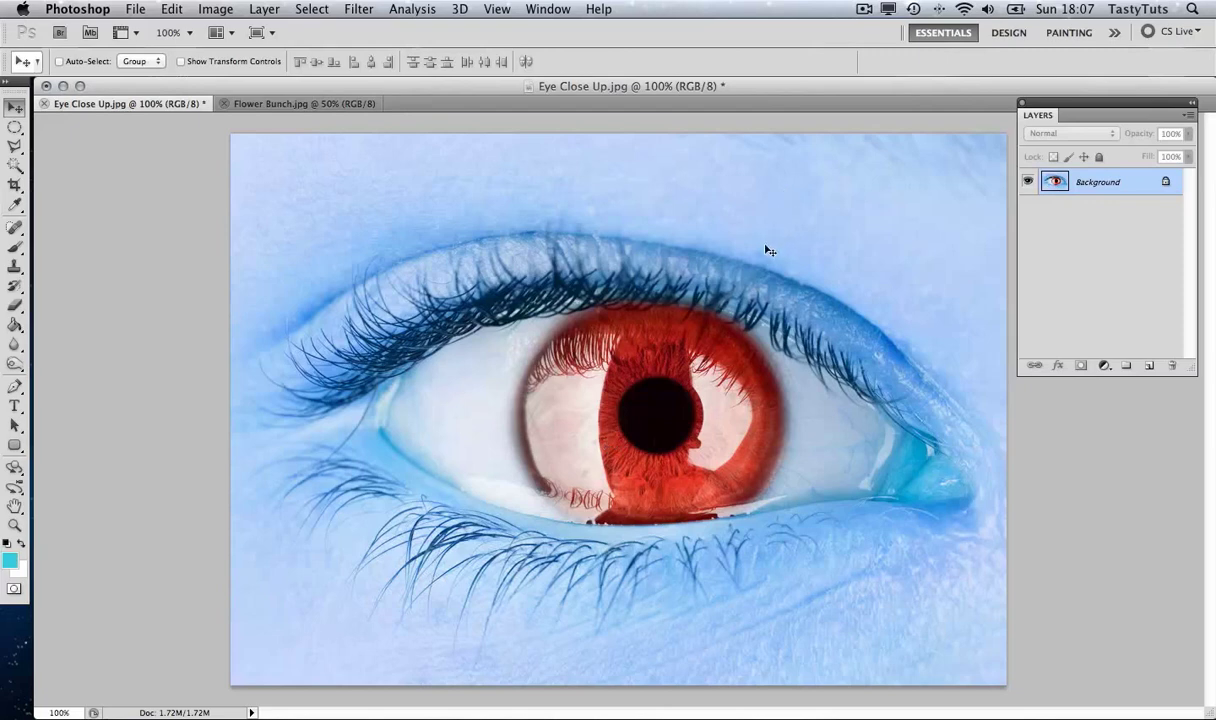
- Undo the hue shift and start a polygonal lasso outline along the iris's top and right edges
{"action": "key", "text": "super+z"}
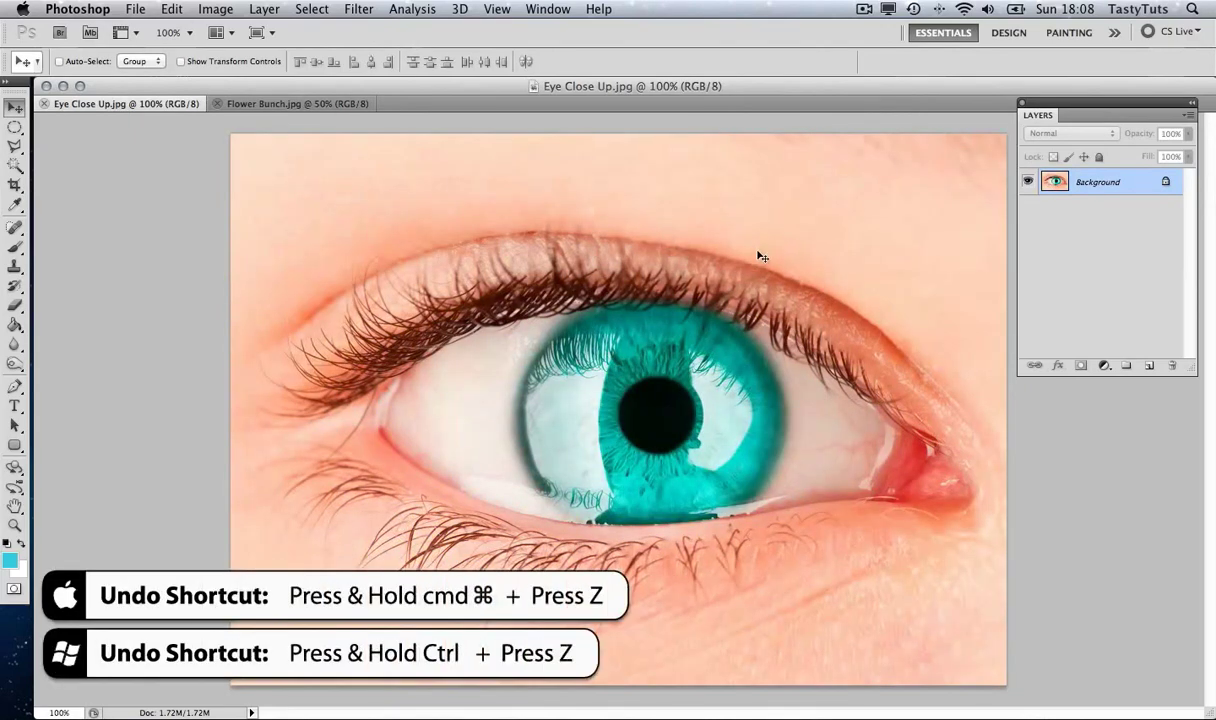
{"action": "left_click", "coordinate": [15, 145]}
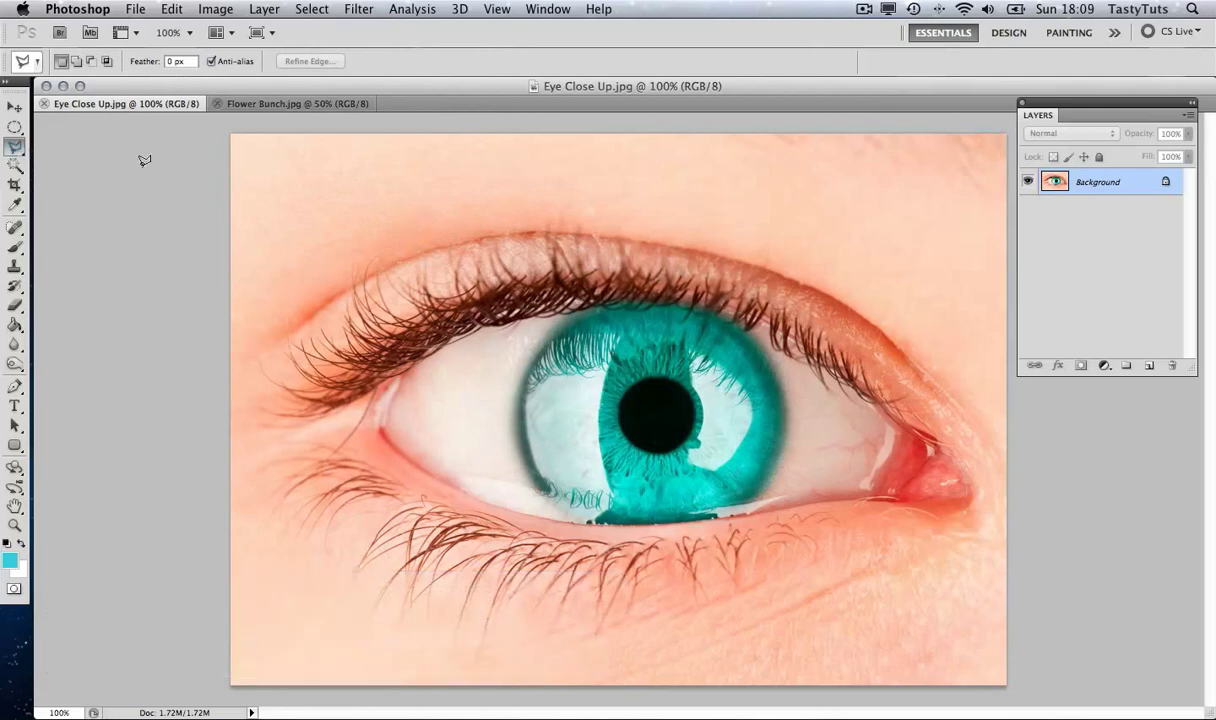
{"action": "left_click", "coordinate": [630, 302]}
{"action": "left_click", "coordinate": [700, 310]}
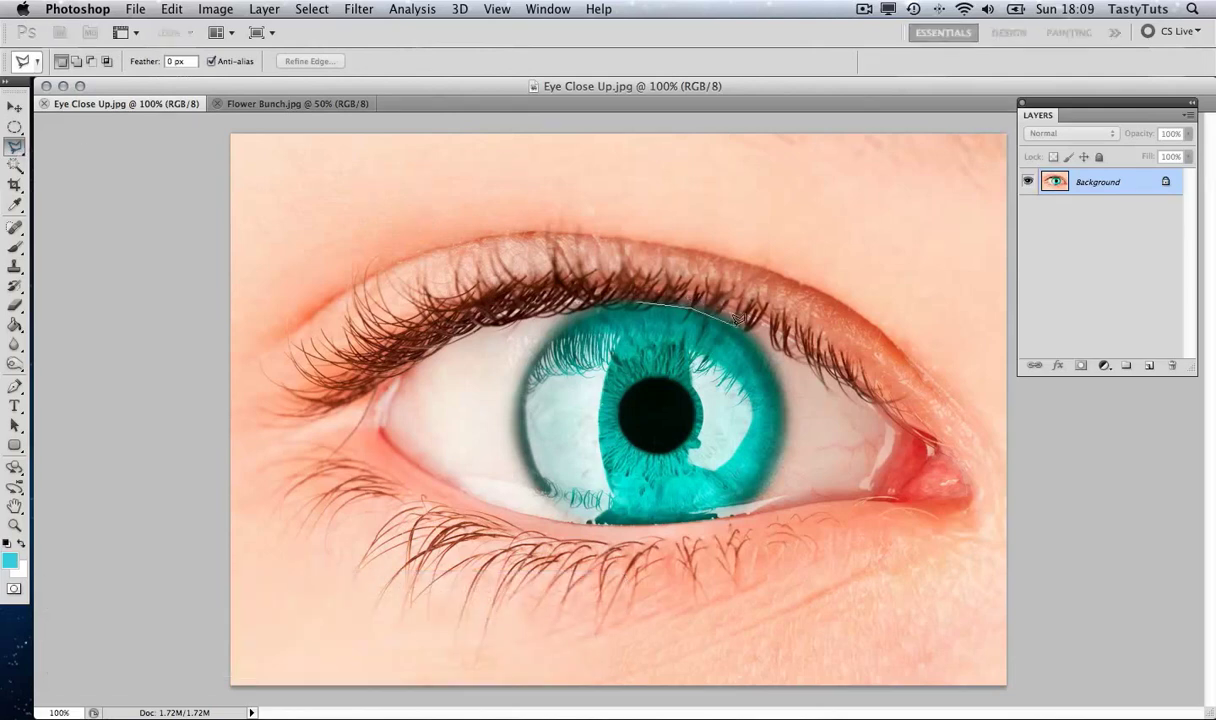
{"action": "left_click", "coordinate": [745, 332]}
{"action": "left_click", "coordinate": [770, 362]}
{"action": "left_click", "coordinate": [780, 425]}
- Continue the outline around the iris's bottom and left edges and close the selection
{"action": "left_click", "coordinate": [762, 470]}
{"action": "left_click", "coordinate": [748, 489]}
{"action": "left_click", "coordinate": [715, 512]}
{"action": "left_click", "coordinate": [598, 520]}
{"action": "left_click", "coordinate": [545, 495]}
{"action": "left_click", "coordinate": [523, 440]}
{"action": "left_click", "coordinate": [522, 380]}
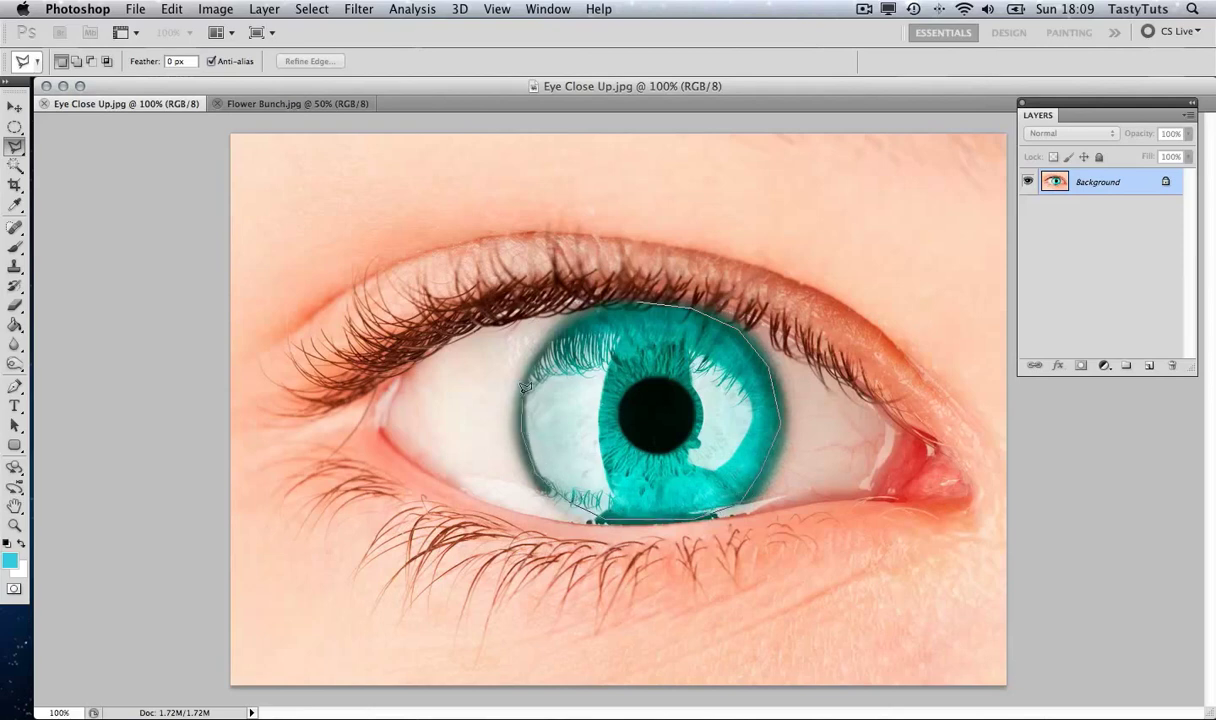
{"action": "left_click", "coordinate": [541, 346]}
{"action": "left_click", "coordinate": [578, 300]}
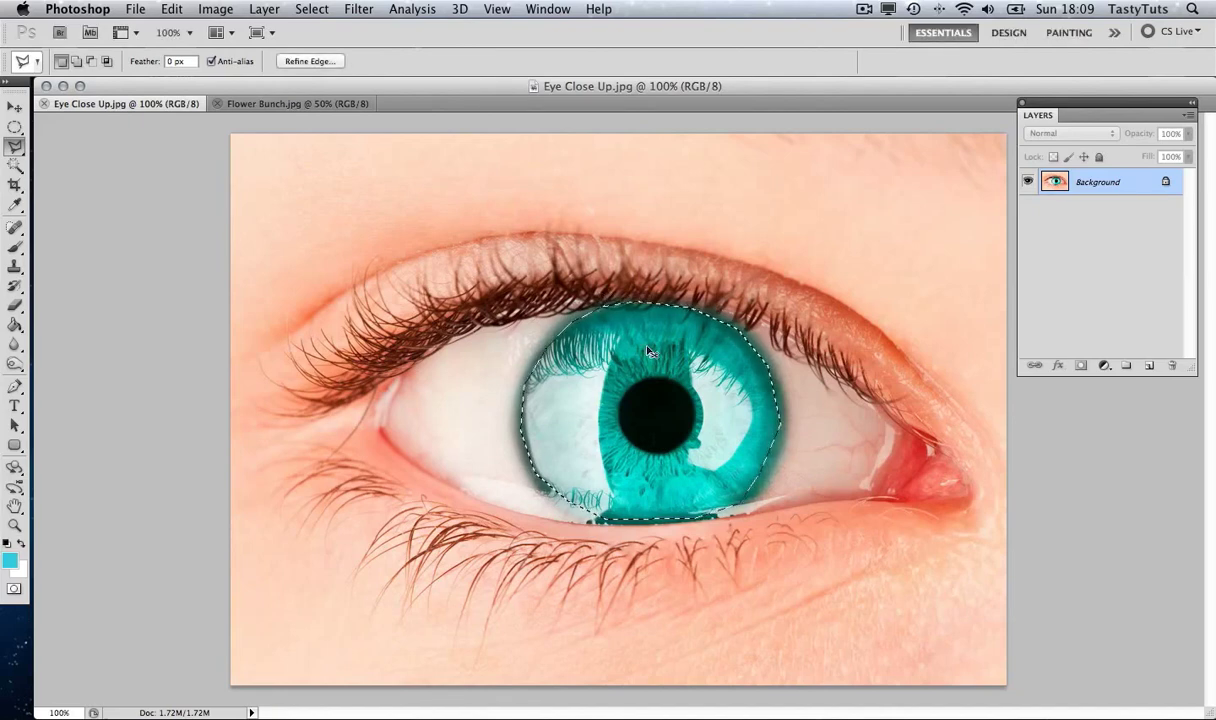
- Shift the selected iris's hue to -180 with Hue/Saturation to make it red
{"action": "key", "text": "super+u"}
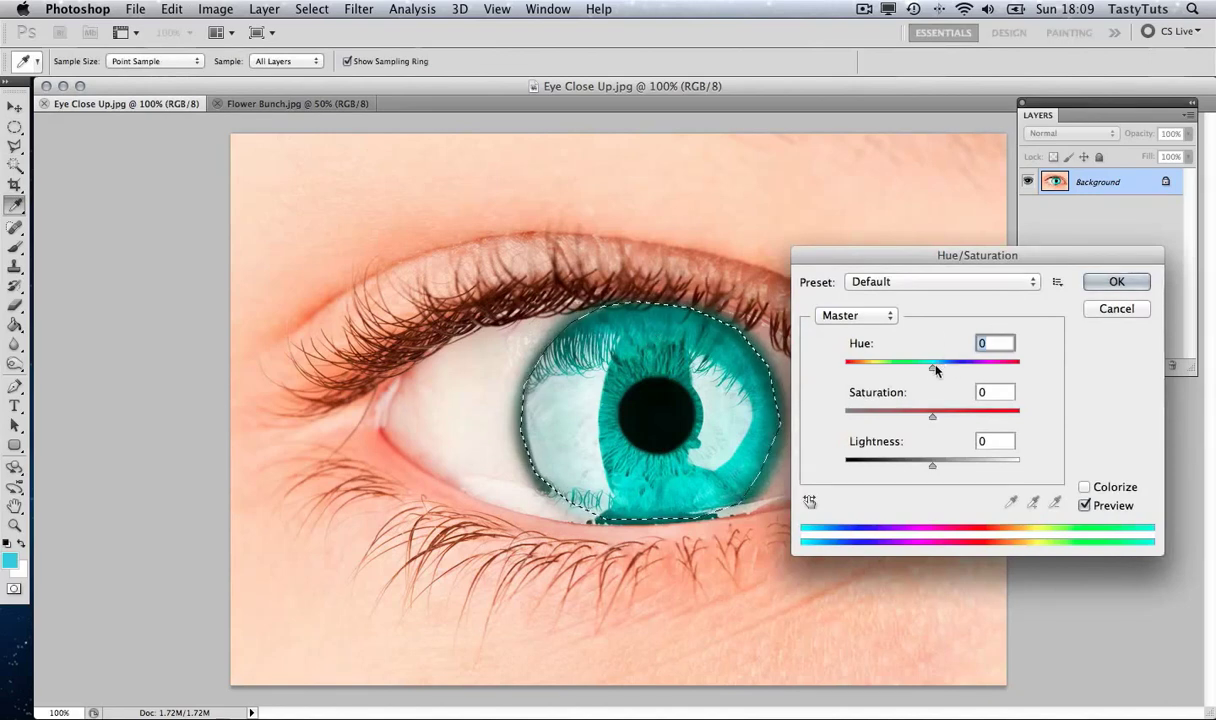
{"action": "left_click_drag", "start_coordinate": [936, 370], "coordinate": [846, 370]}
{"action": "left_click", "coordinate": [1112, 282]}
{"action": "key", "text": "l"}
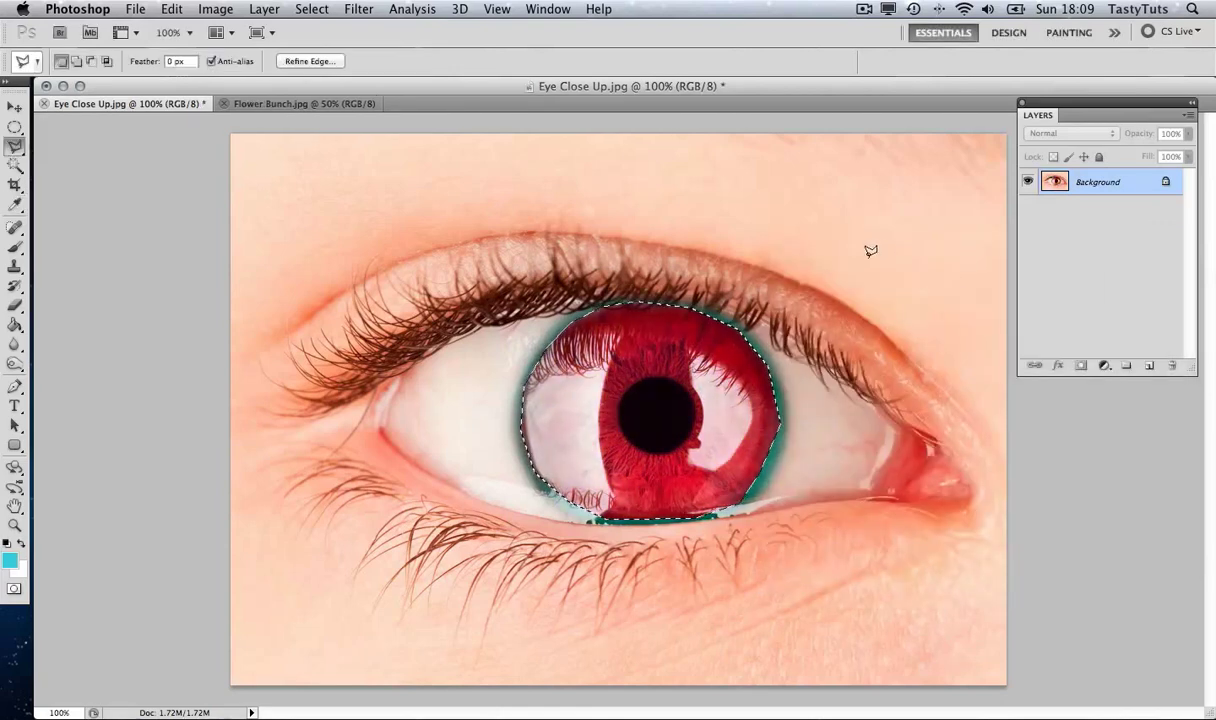
- Deselect and undo back to the original cyan iris with nothing selected
{"action": "key", "text": "super+d"}
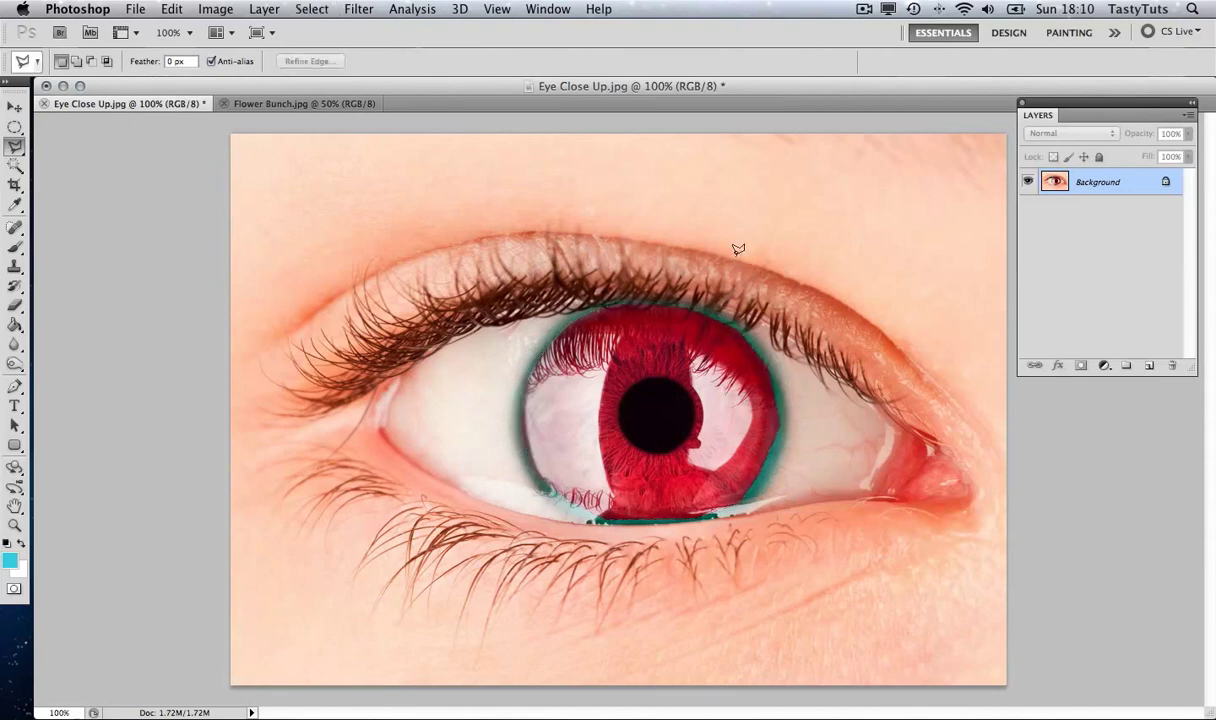
{"action": "key", "text": "super+alt+z"}
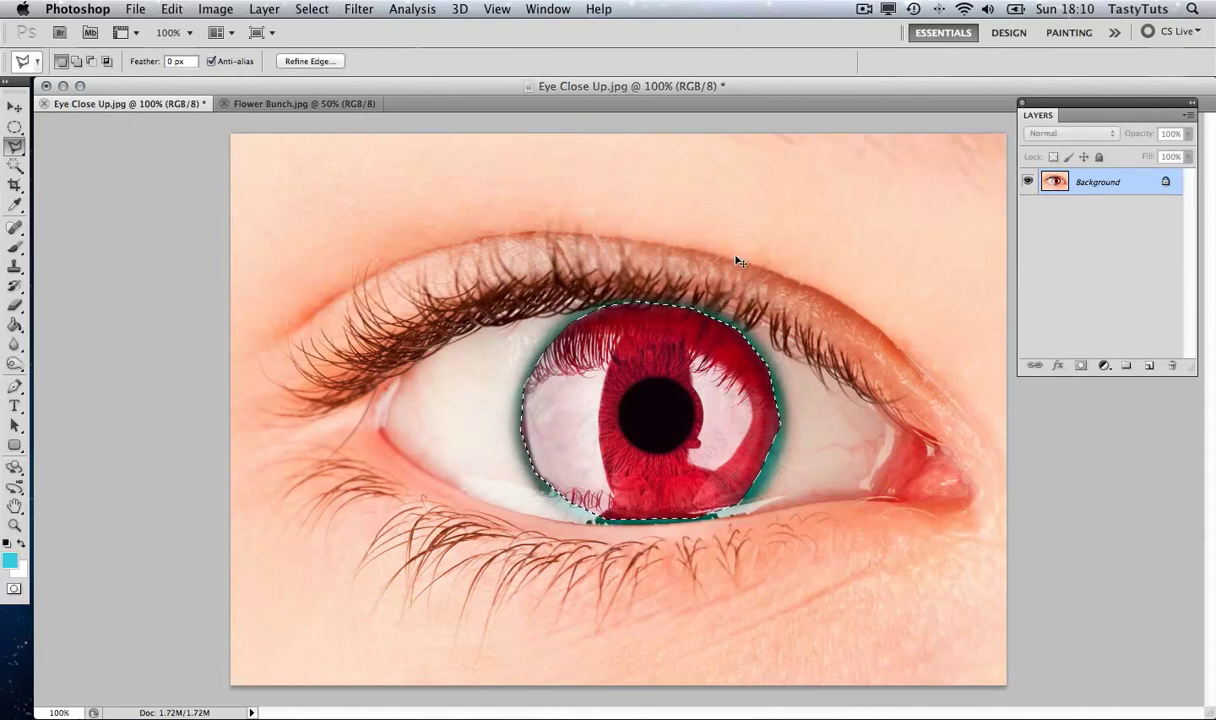
{"action": "key", "text": "super+alt+z"}
{"action": "key", "text": "super+d"}
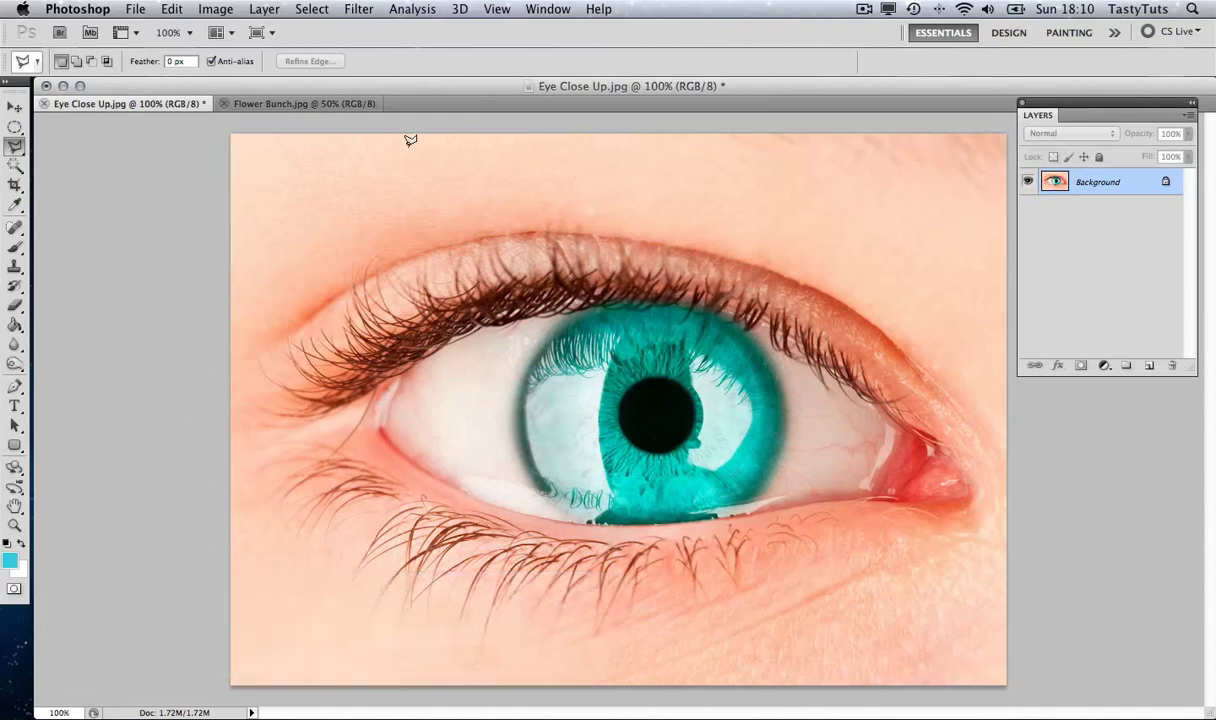
- Open Replace Color from Image > Adjustments and move its dialog to the left of the eye
{"action": "left_click", "coordinate": [214, 12]}
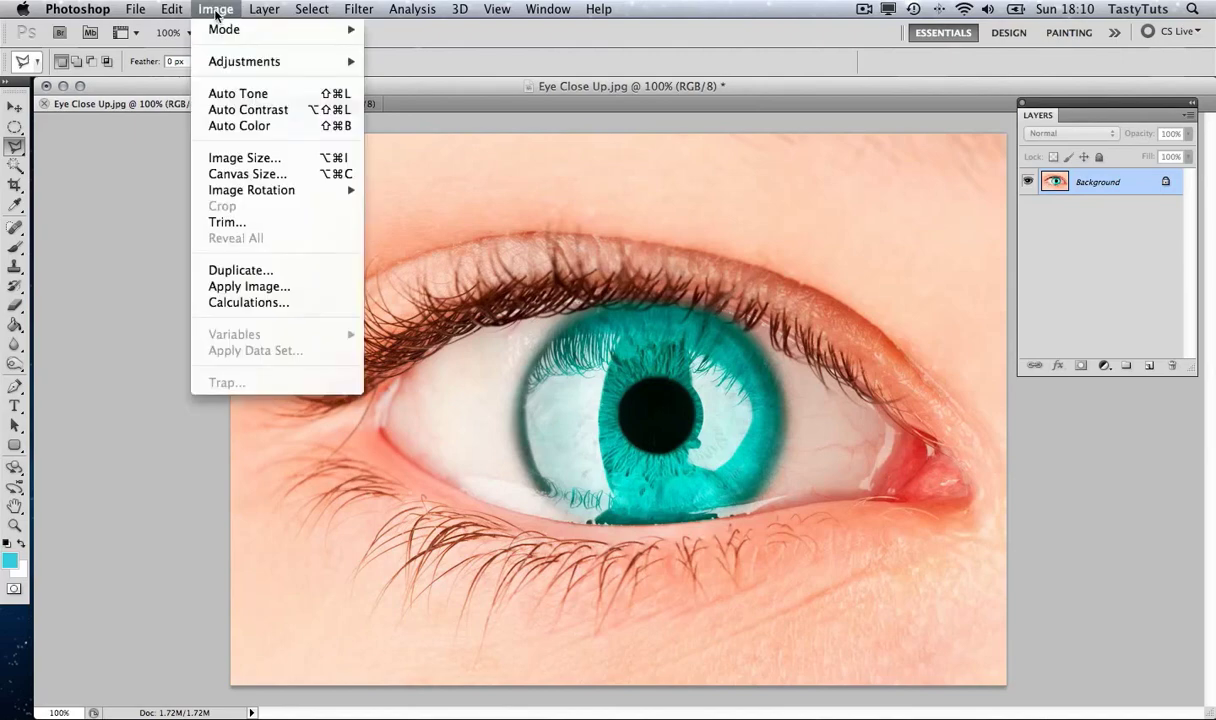
{"action": "mouse_move", "coordinate": [244, 62]}
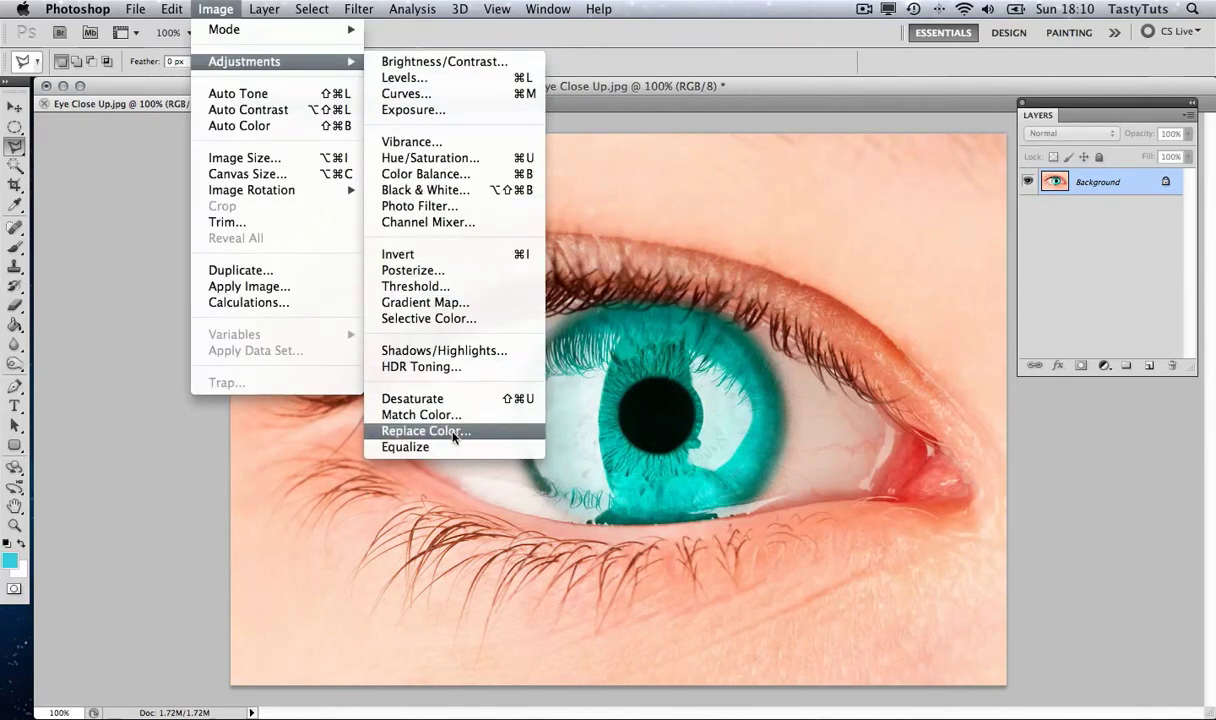
{"action": "left_click", "coordinate": [420, 430]}
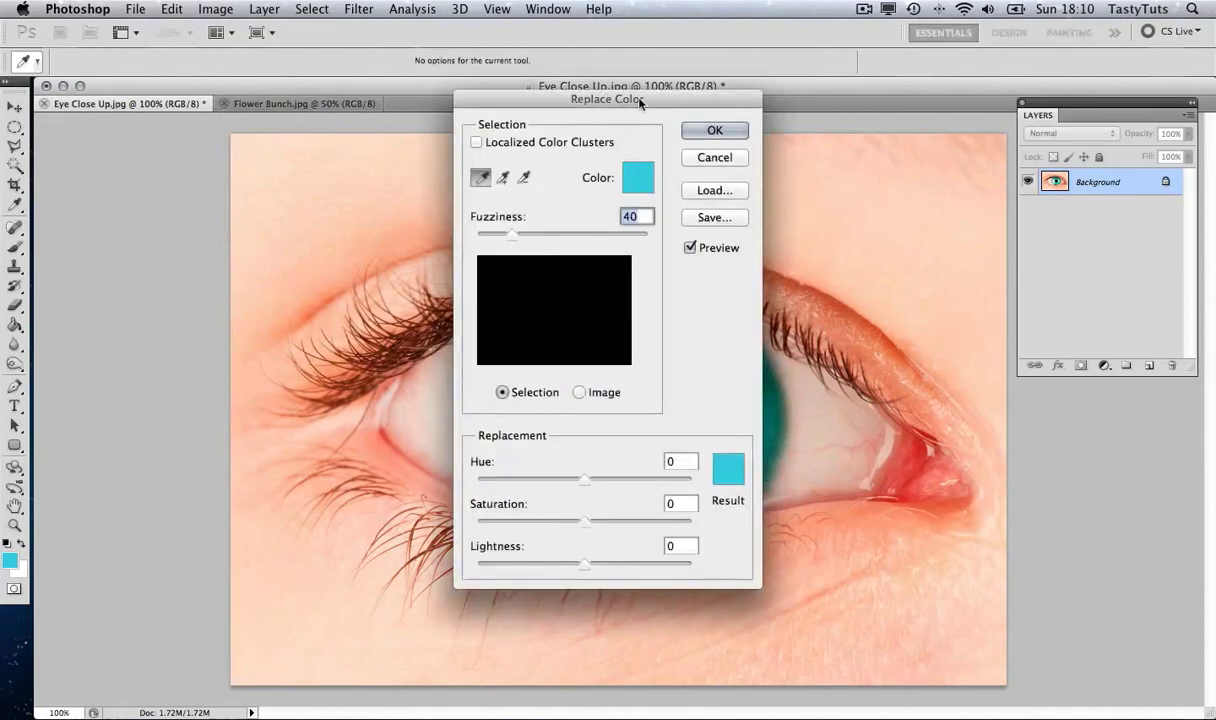
{"action": "left_click_drag", "start_coordinate": [628, 102], "coordinate": [277, 162]}
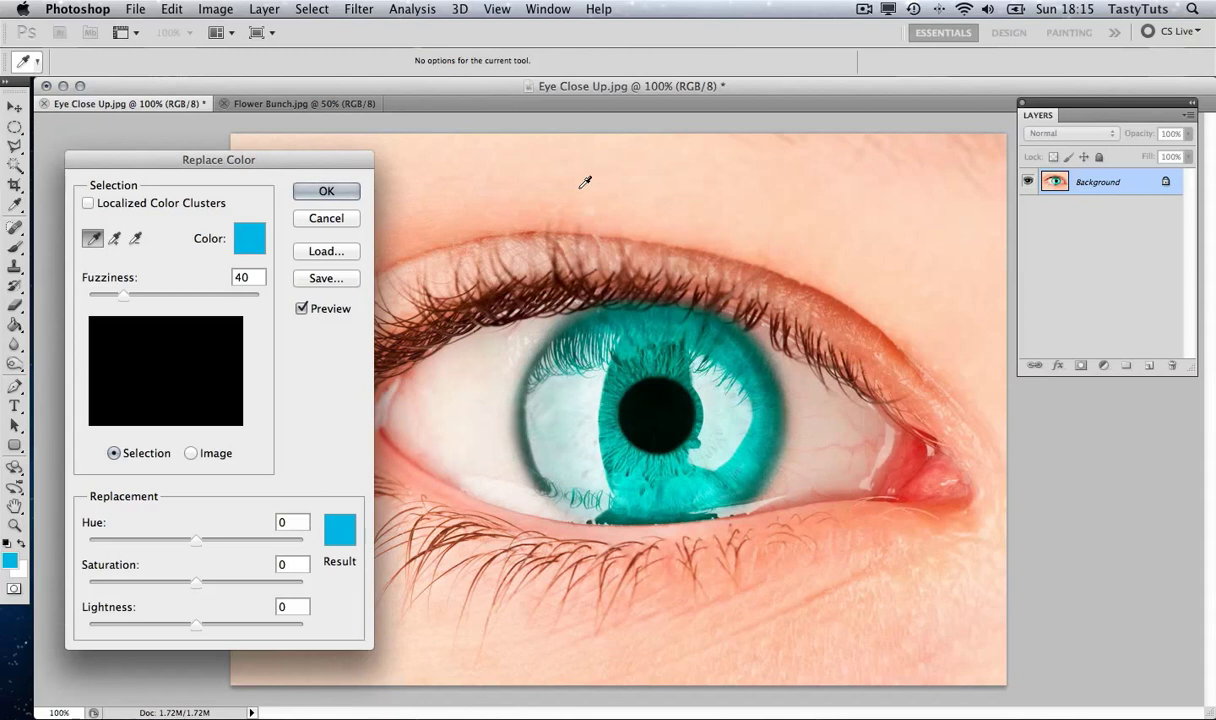
- Sample the teal iris colour and set the Replacement Hue to -180
{"action": "left_click", "coordinate": [644, 334]}
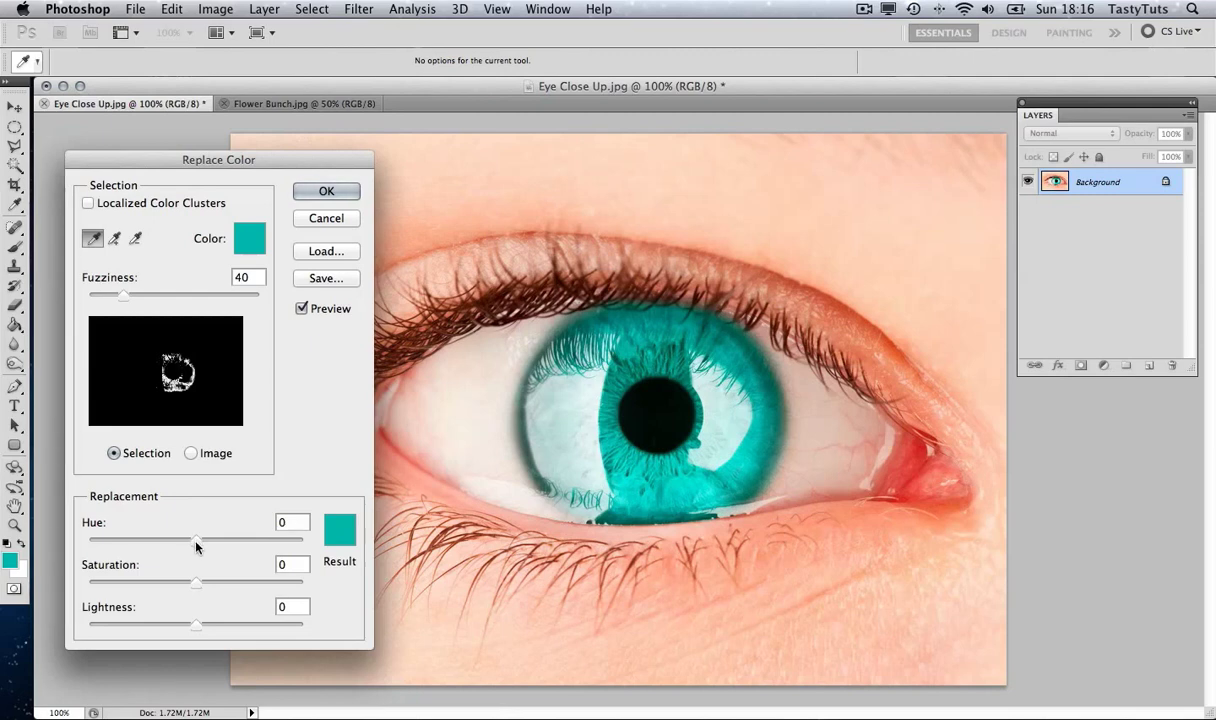
{"action": "left_click_drag", "start_coordinate": [196, 542], "coordinate": [87, 541]}
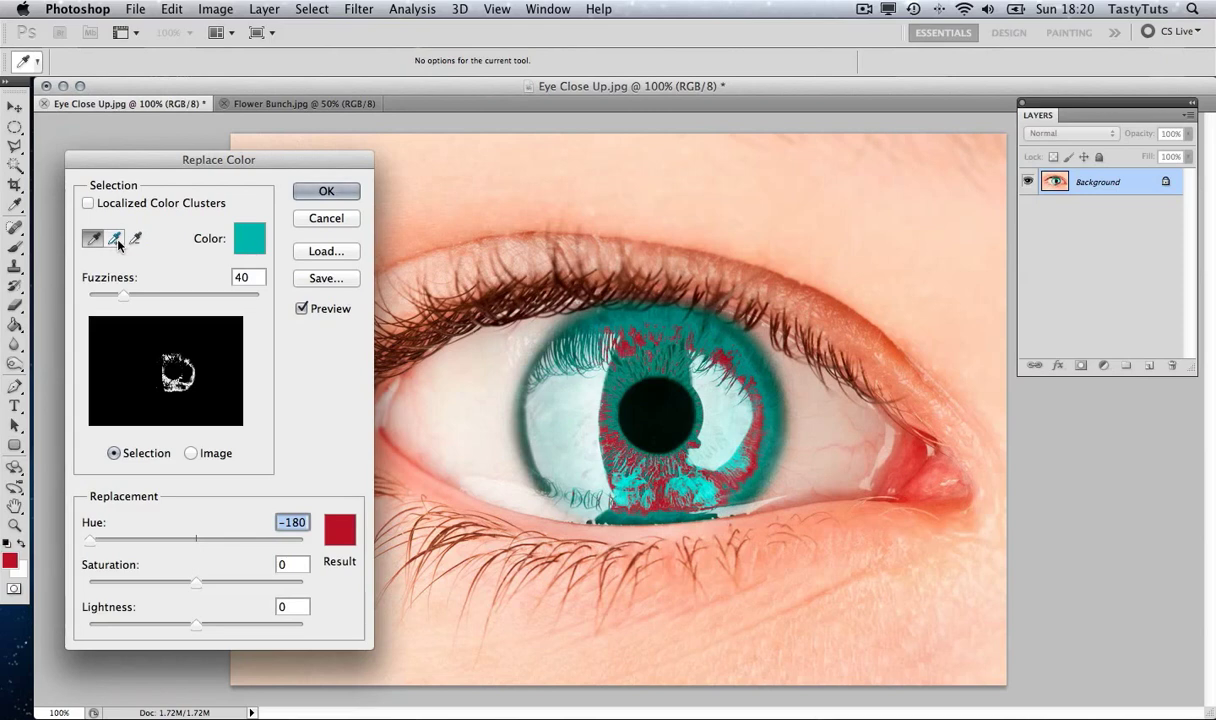
- Use Add to Sample to include the remaining cyan areas across the iris
{"action": "left_click", "coordinate": [116, 242]}
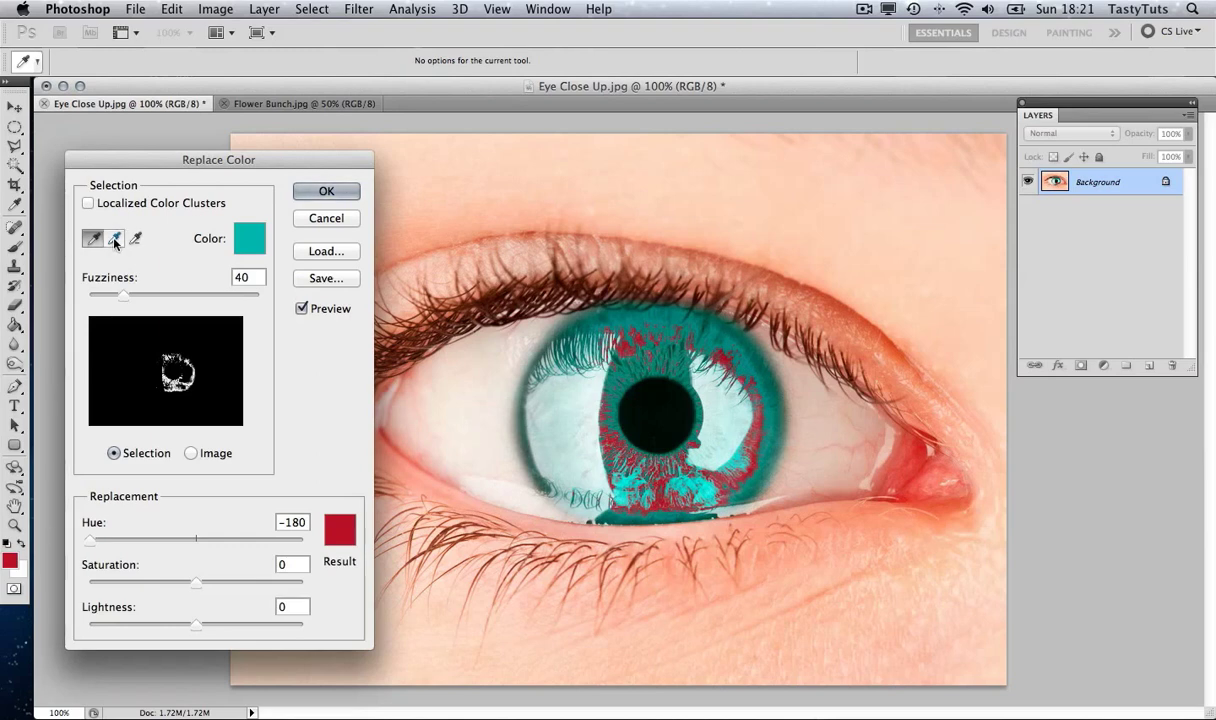
{"action": "left_click", "coordinate": [114, 239]}
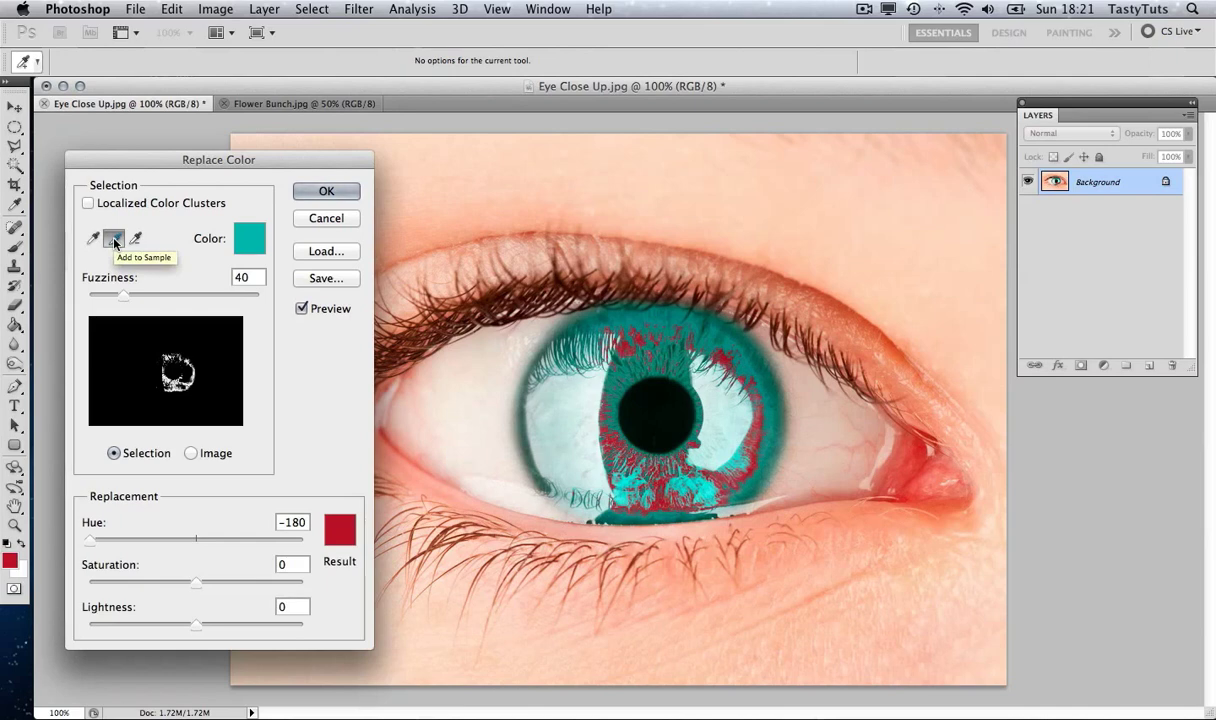
{"action": "left_click", "coordinate": [115, 243]}
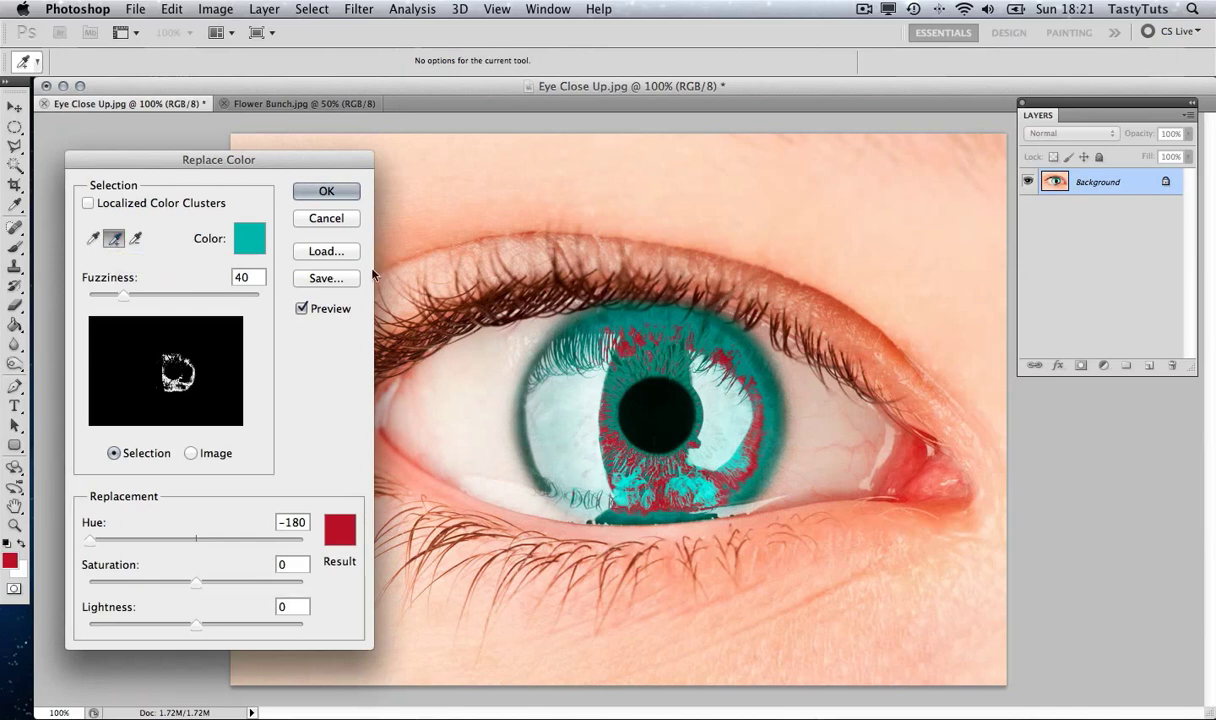
{"action": "left_click", "coordinate": [662, 345]}
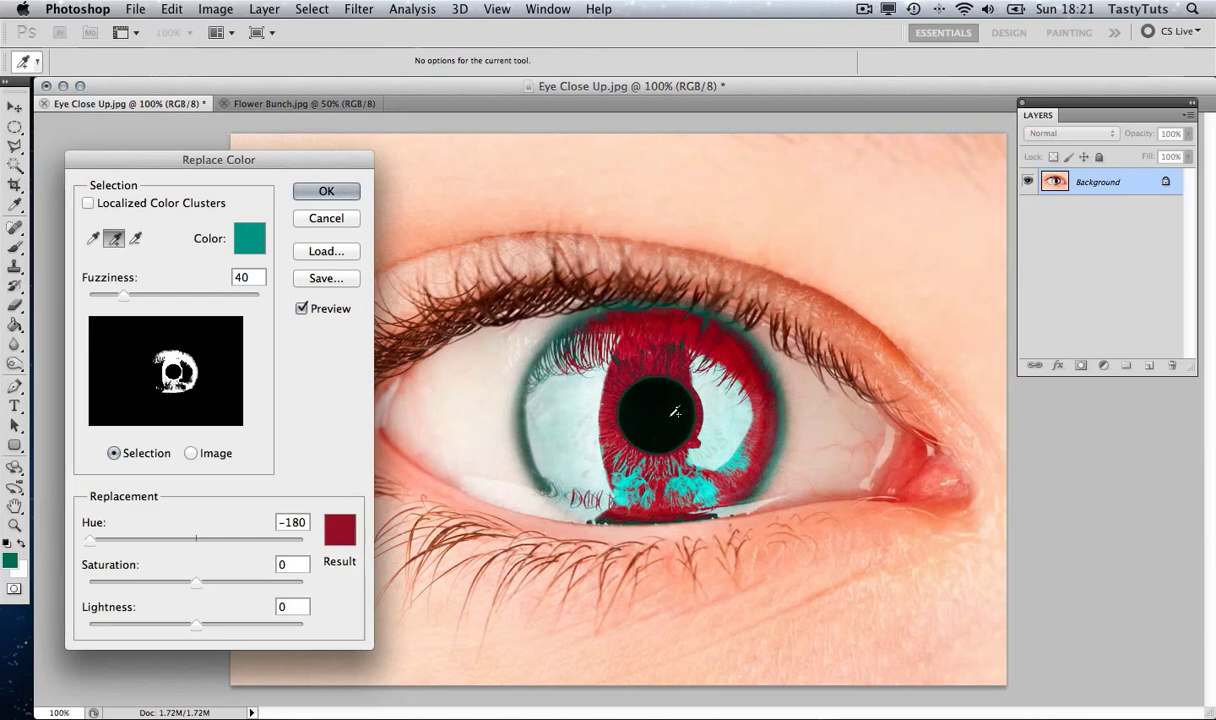
{"action": "left_click", "coordinate": [680, 462]}
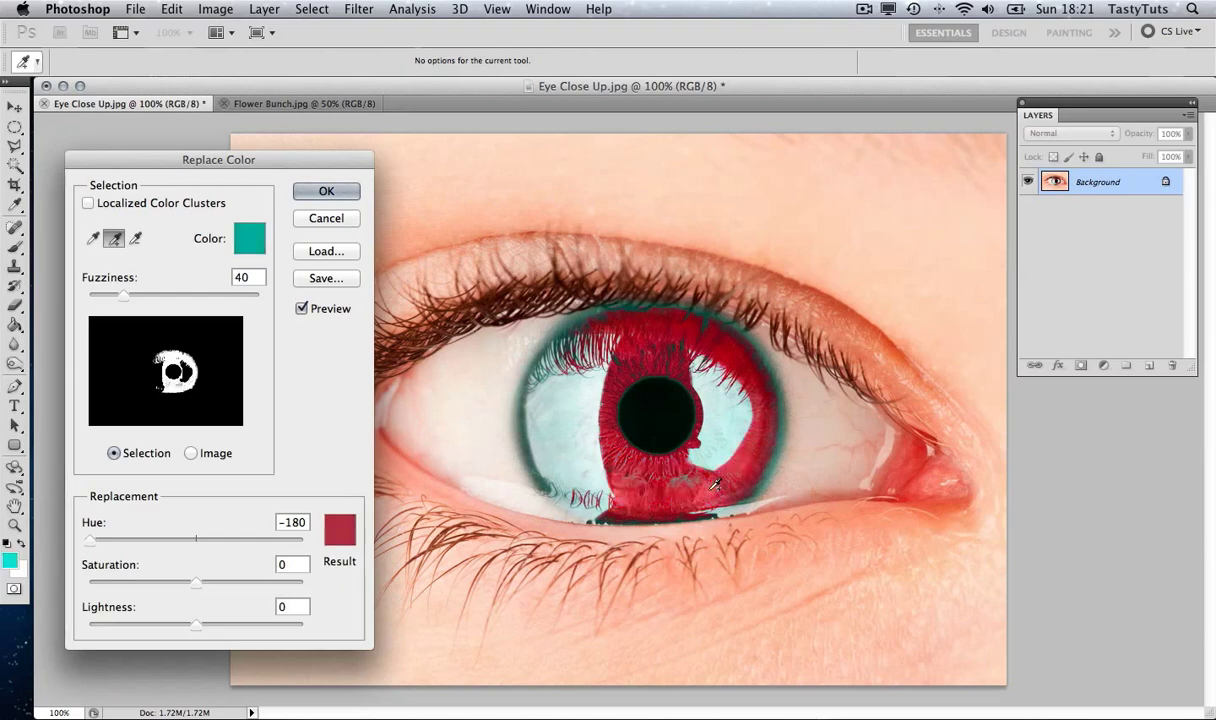
{"action": "left_click", "coordinate": [746, 412]}
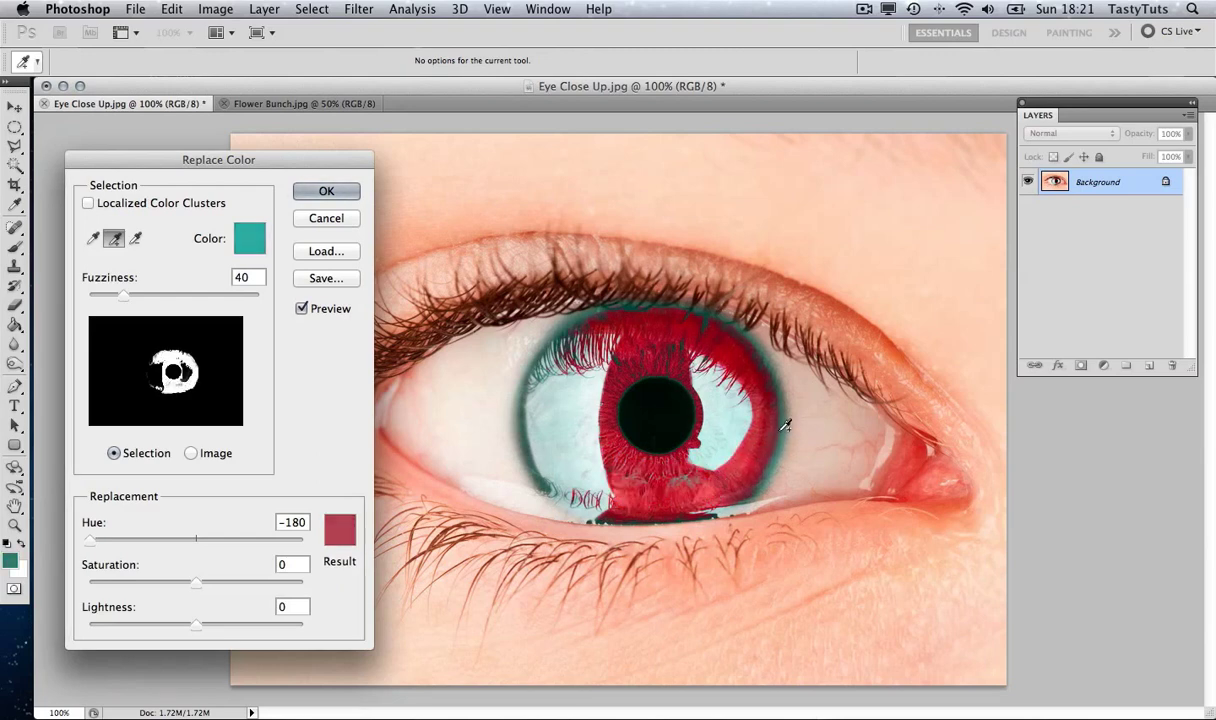
{"action": "left_click", "coordinate": [728, 340]}
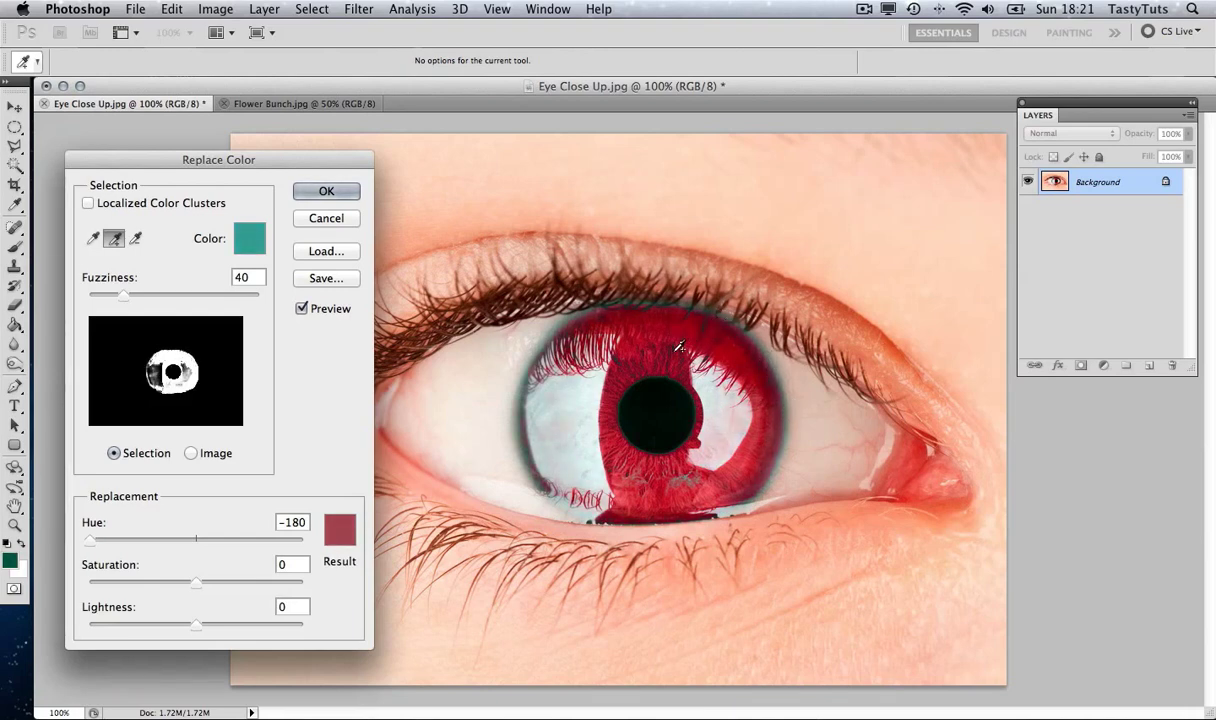
{"action": "left_click", "coordinate": [623, 357]}
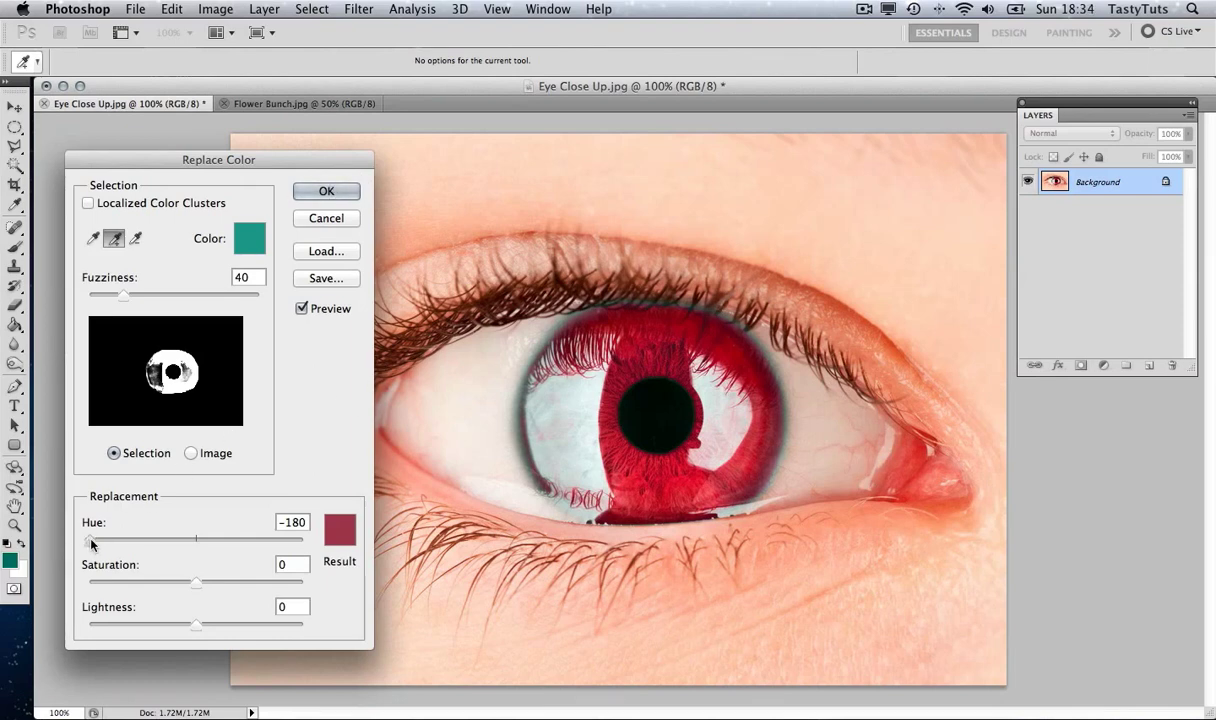
- Keep Hue at -180, set Saturation to -2 so the iris turns red, and apply
{"action": "mouse_move", "coordinate": [89, 543]}
{"action": "left_mouse_down"}
{"action": "mouse_move", "coordinate": [252, 546]}
{"action": "mouse_move", "coordinate": [101, 537]}
{"action": "left_mouse_up"}
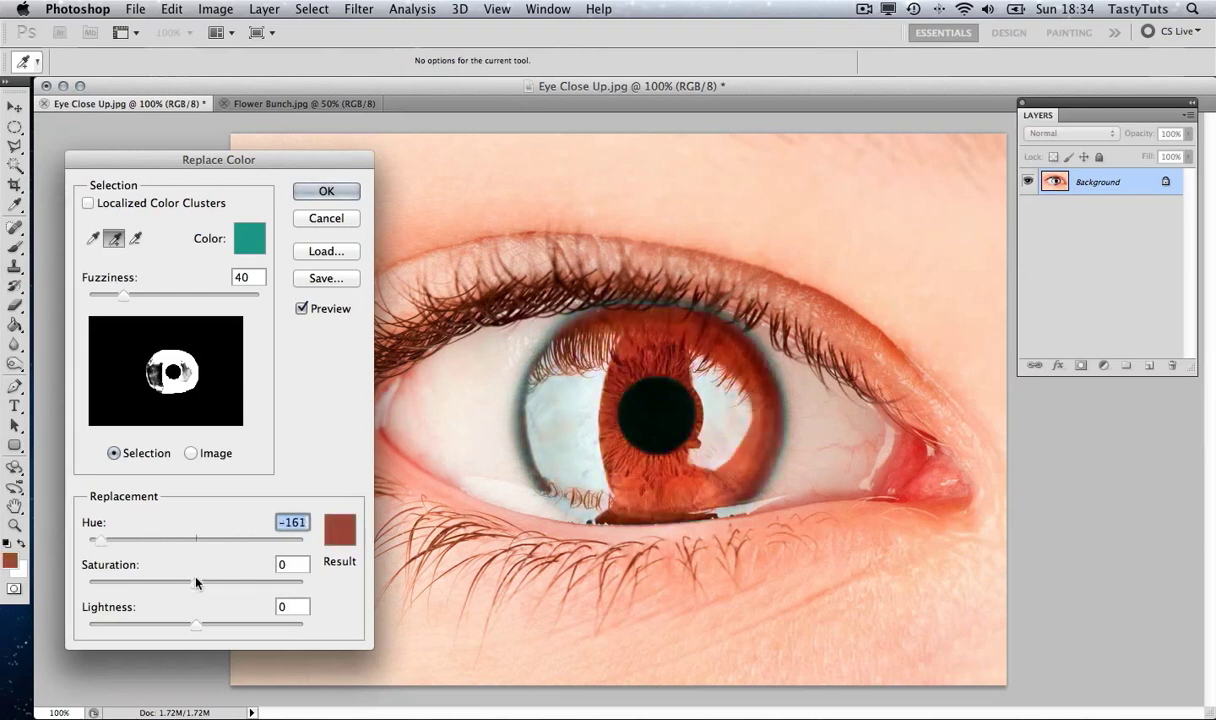
{"action": "left_click_drag", "start_coordinate": [195, 581], "coordinate": [70, 586]}
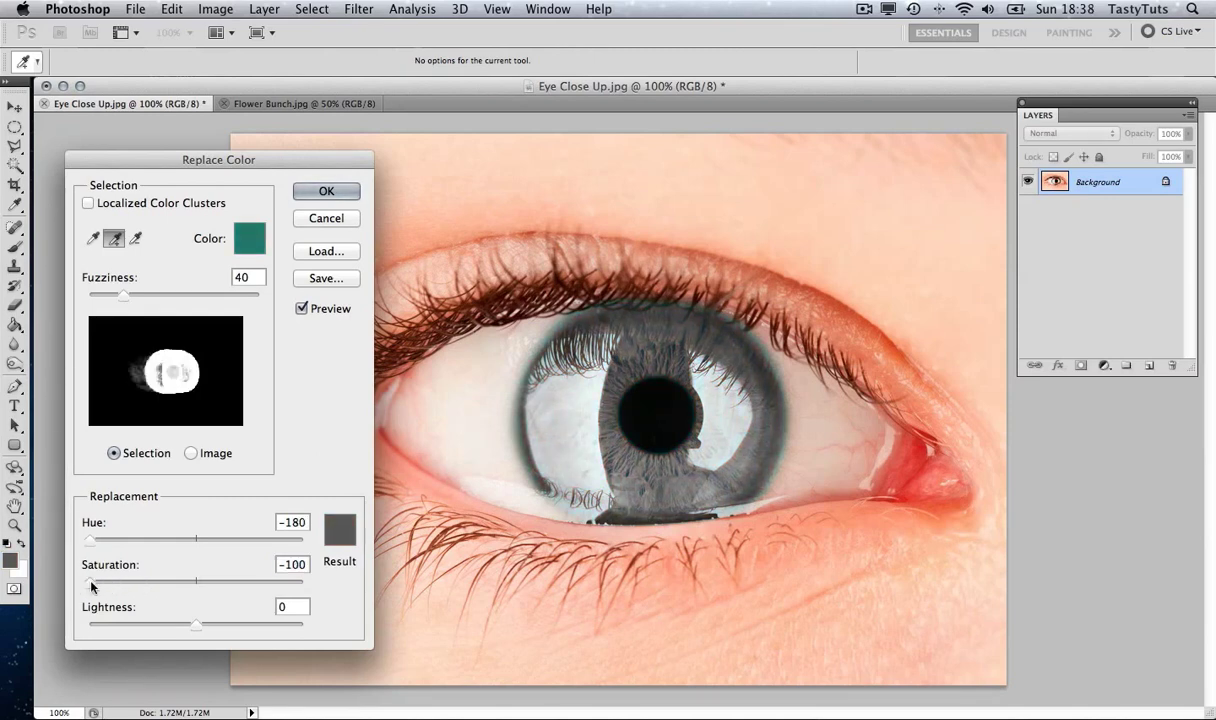
{"action": "left_click", "coordinate": [91, 584]}
{"action": "left_click_drag", "start_coordinate": [91, 584], "coordinate": [193, 584]}
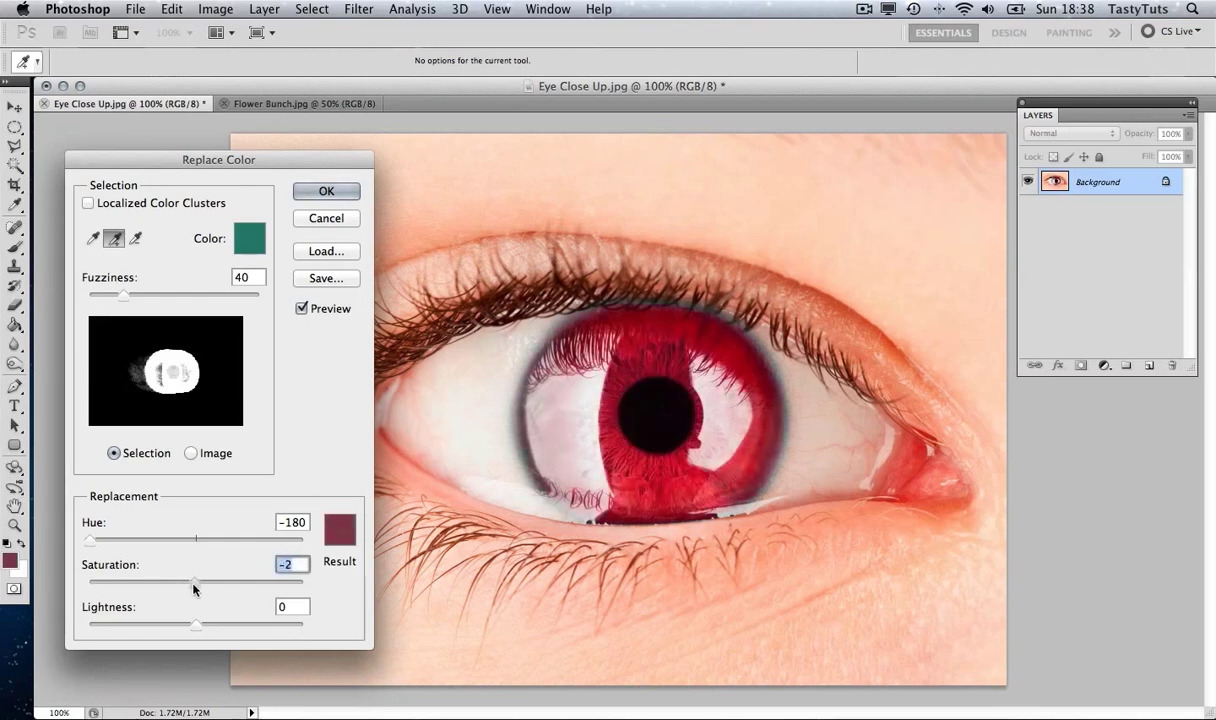
{"action": "left_click", "coordinate": [324, 190]}
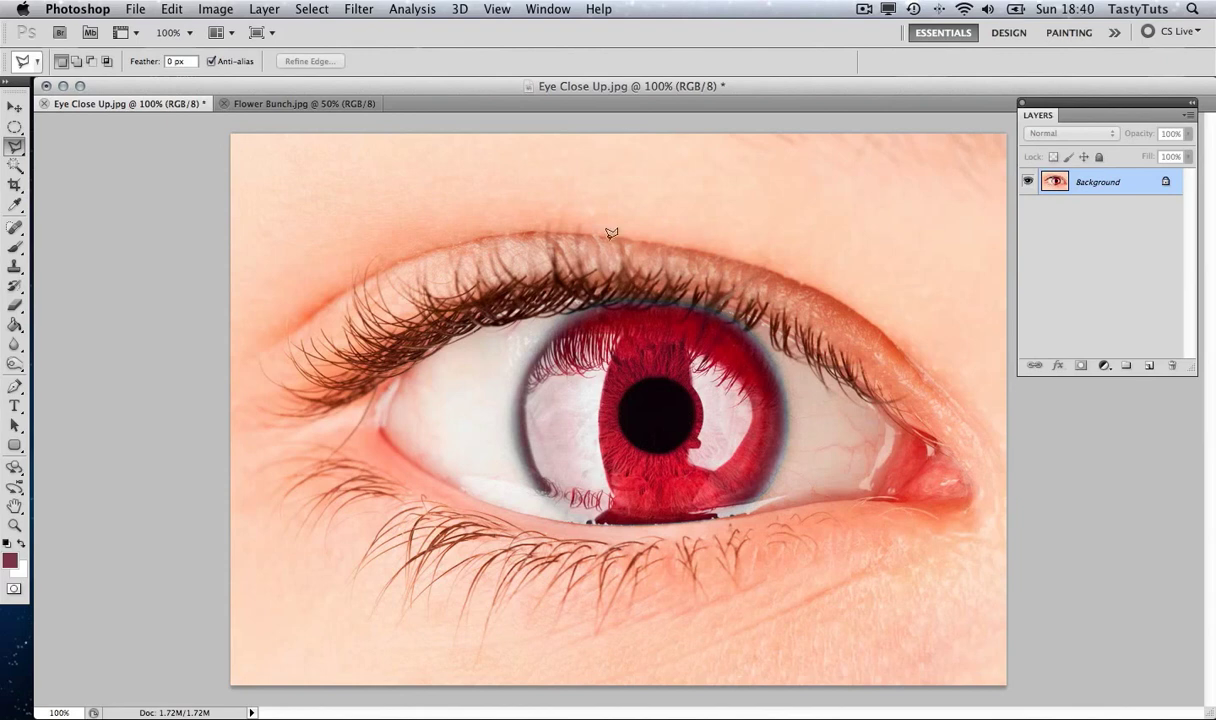
- Switch to Flower Bunch.jpg and open the Replace Color adjustment
{"action": "left_click", "coordinate": [328, 104]}
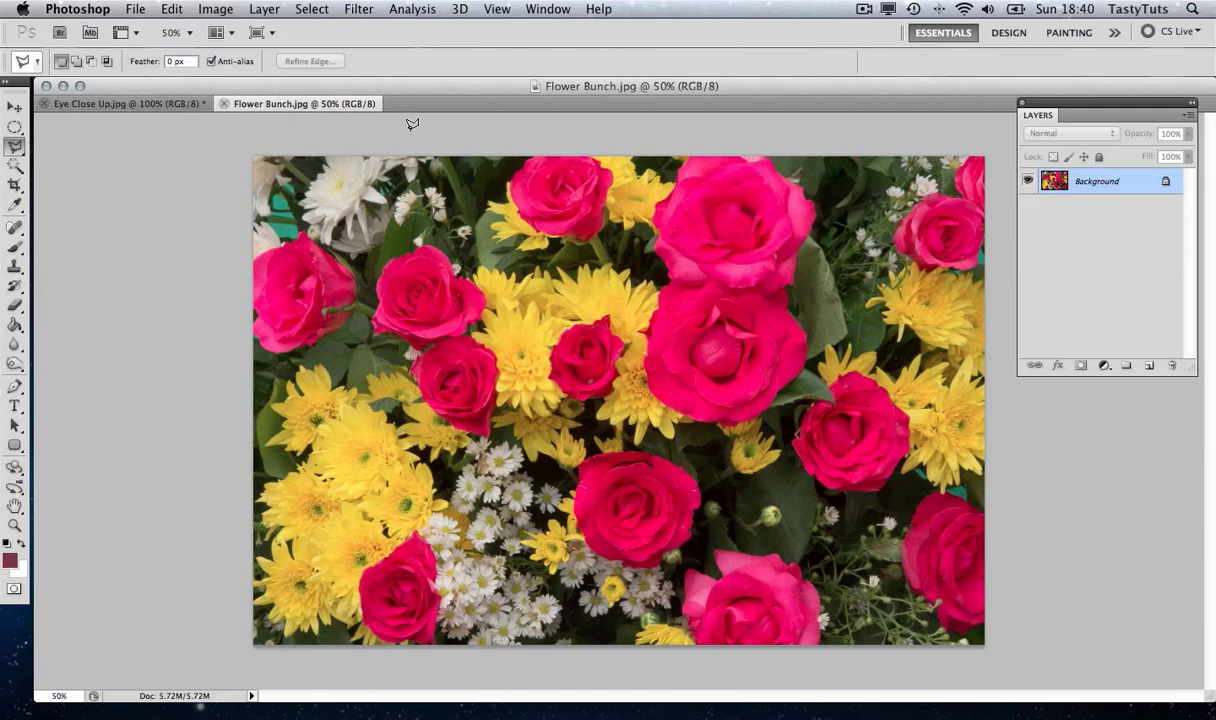
{"action": "left_click", "coordinate": [216, 10]}
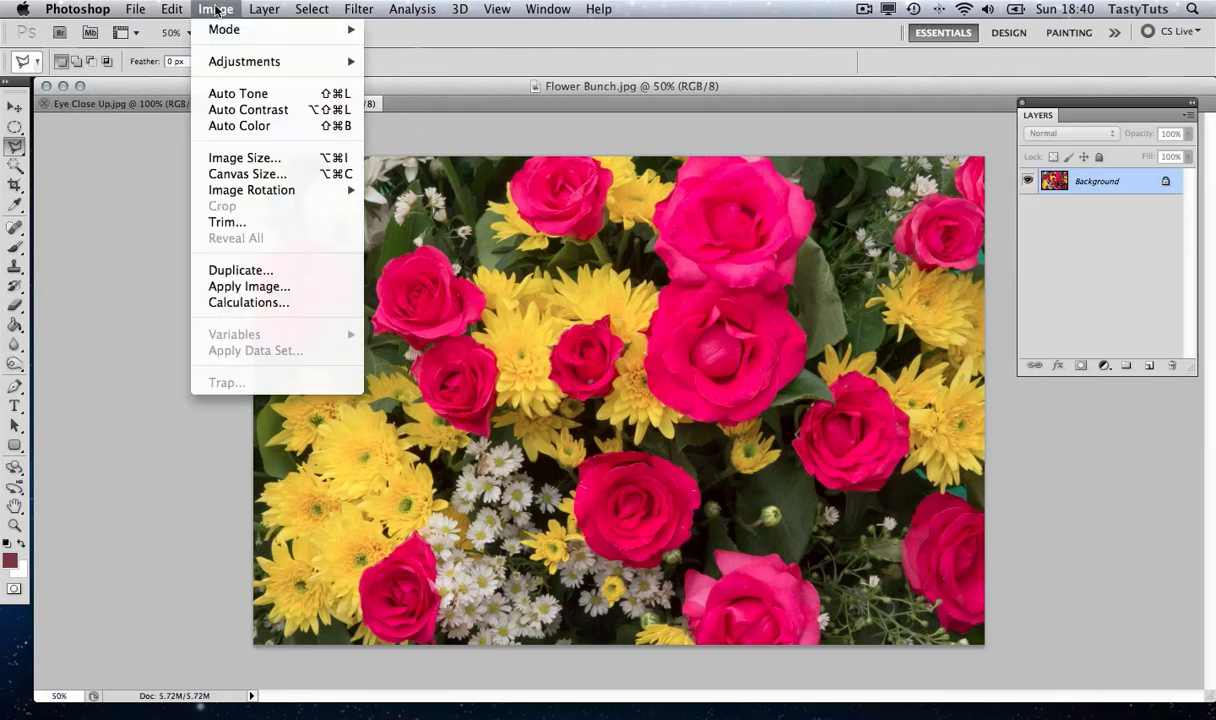
{"action": "mouse_move", "coordinate": [244, 60]}
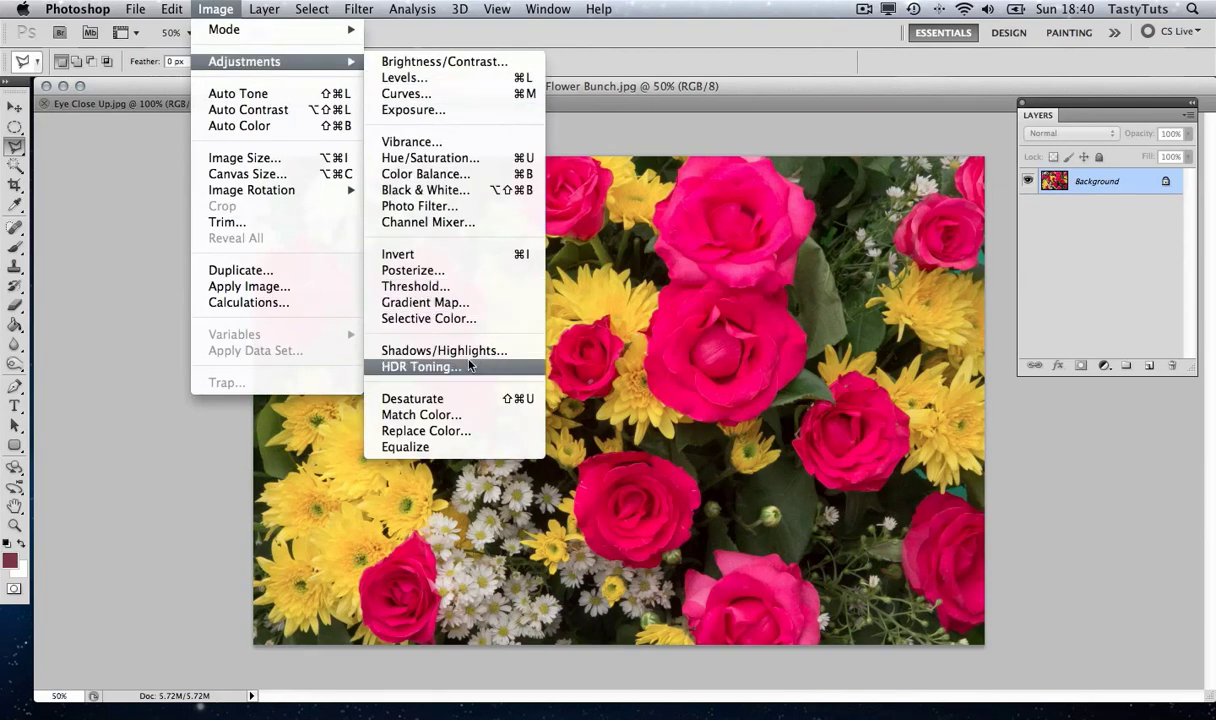
{"action": "left_click", "coordinate": [473, 431]}
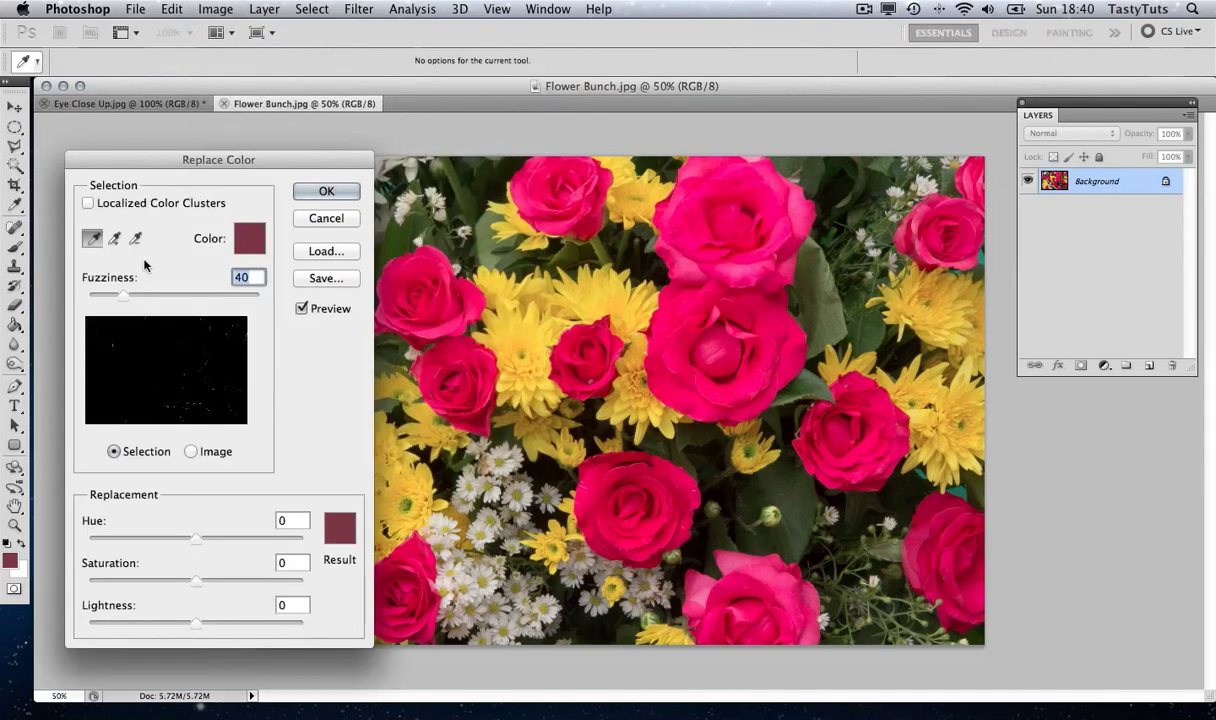
- Sample the dark green leaves with Add to Sample, set Saturation to -100, and apply
{"action": "left_click", "coordinate": [115, 240]}
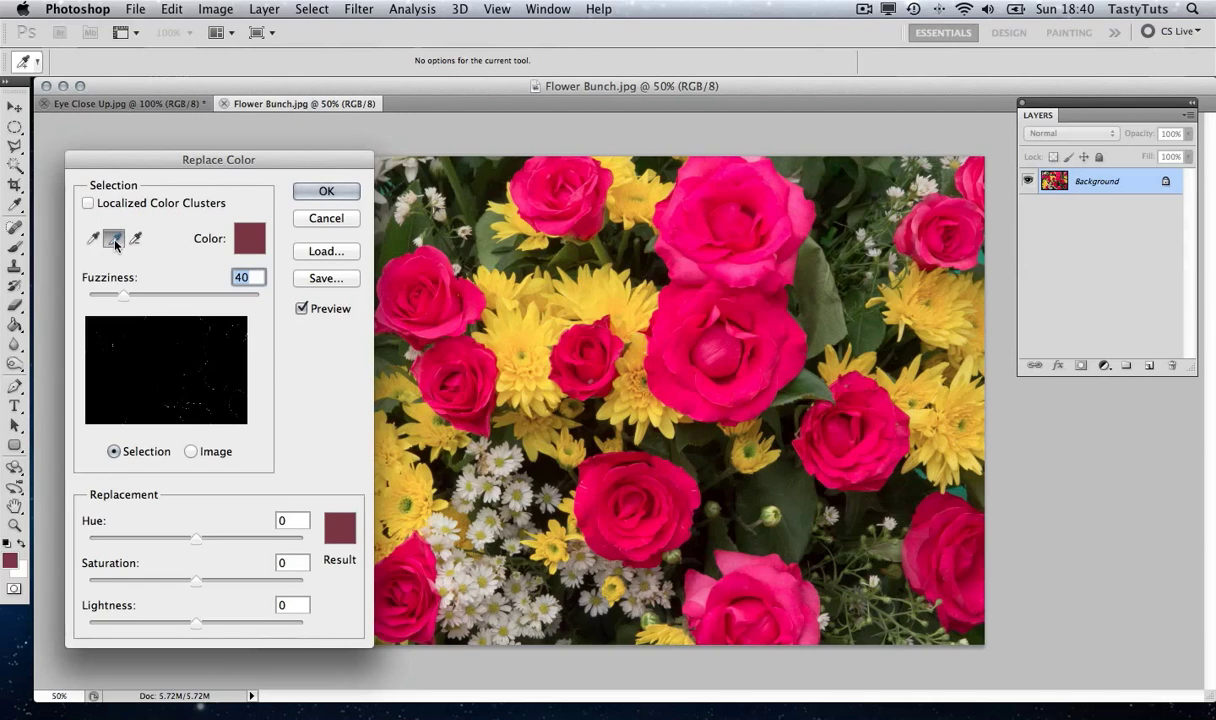
{"action": "left_click", "coordinate": [775, 481]}
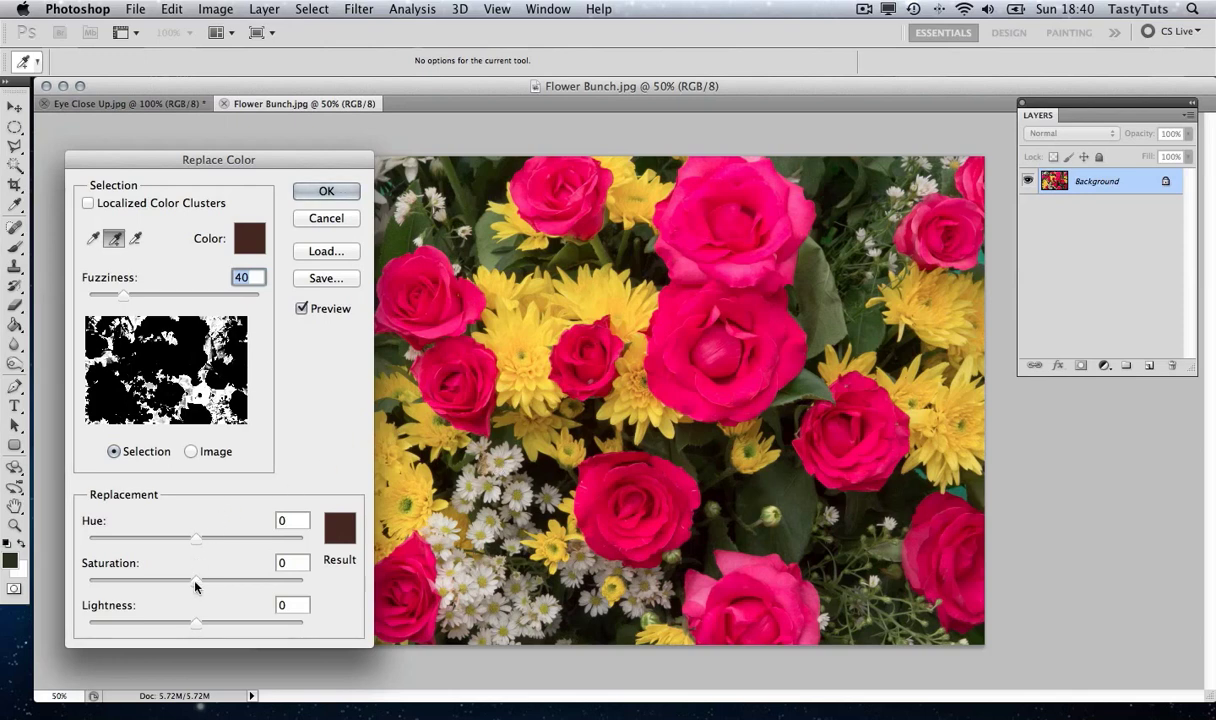
{"action": "left_click_drag", "start_coordinate": [196, 587], "coordinate": [84, 584]}
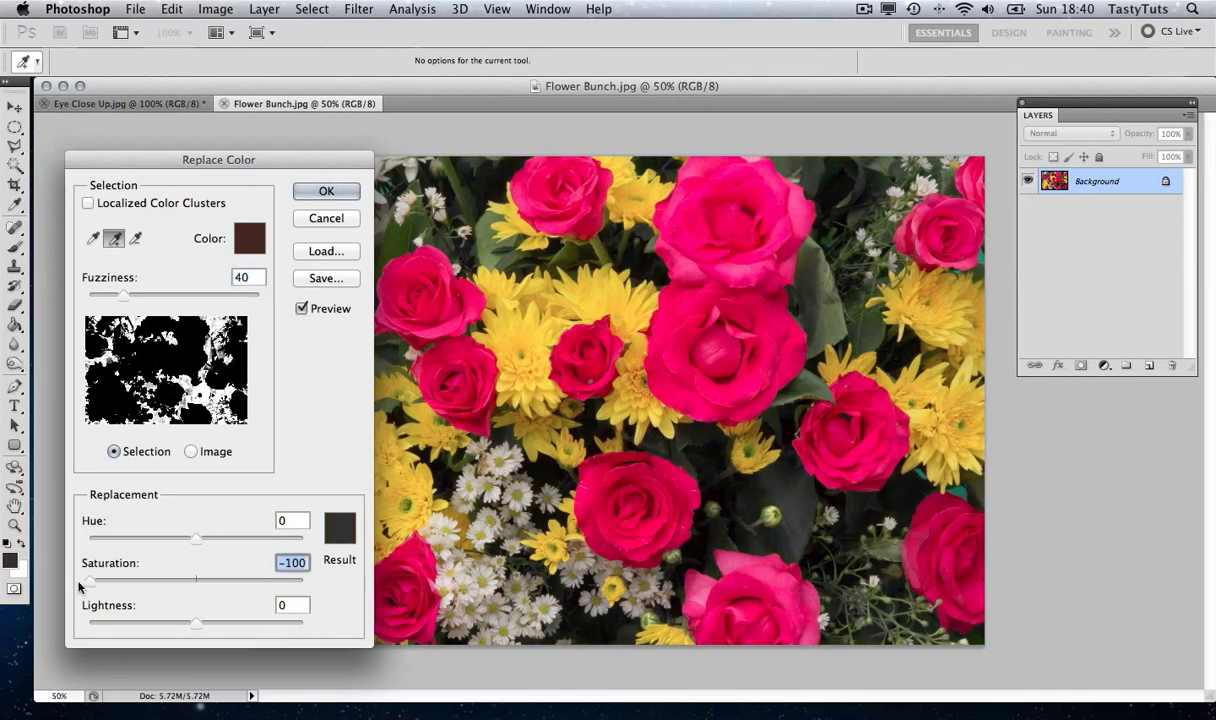
{"action": "left_click", "coordinate": [845, 322]}
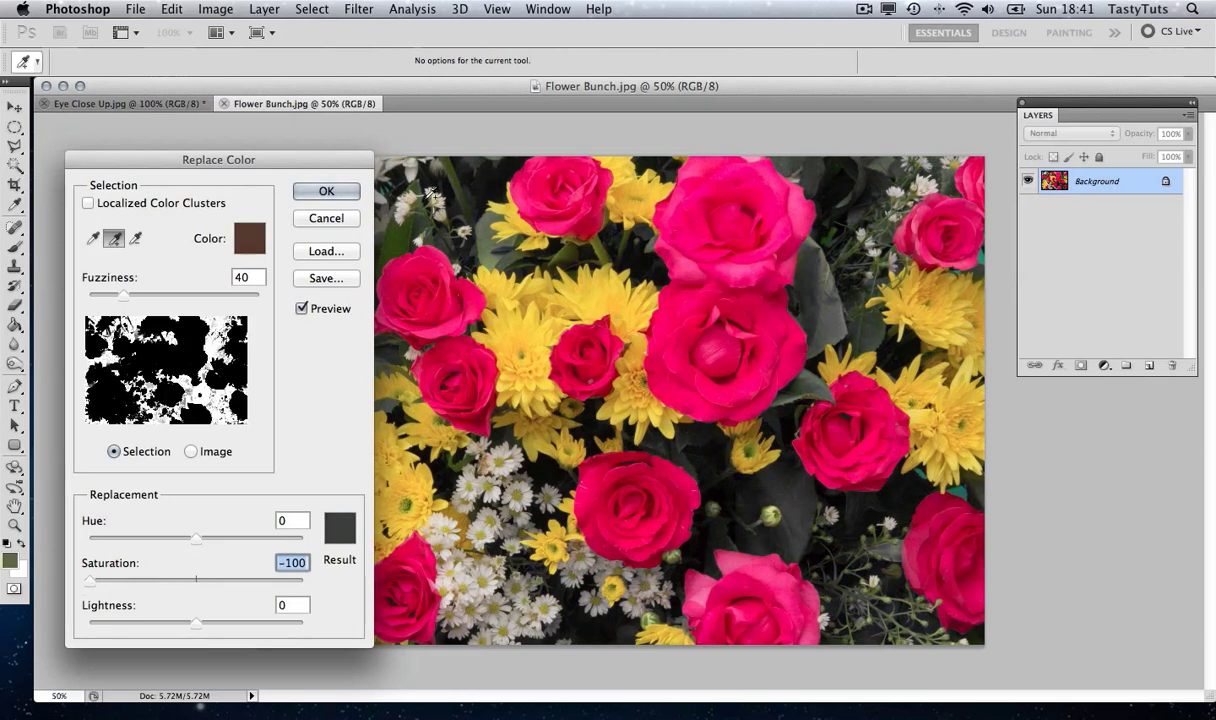
{"action": "left_click", "coordinate": [455, 165]}
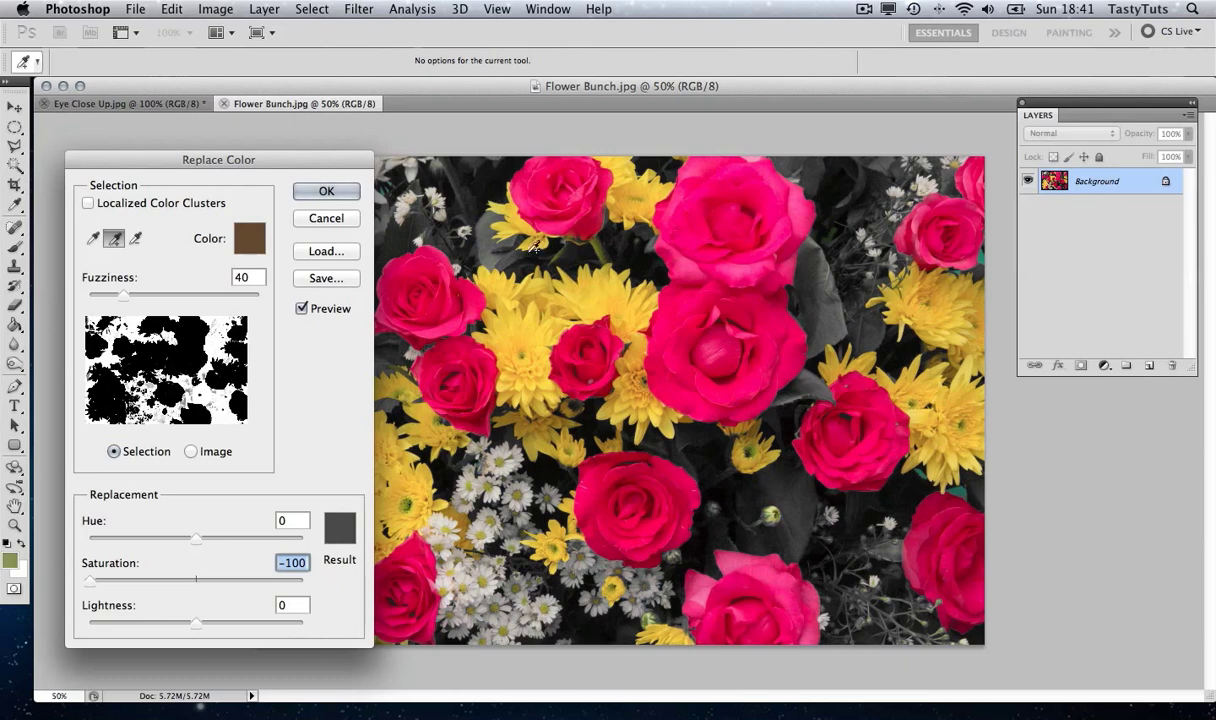
{"action": "left_click", "coordinate": [604, 246]}
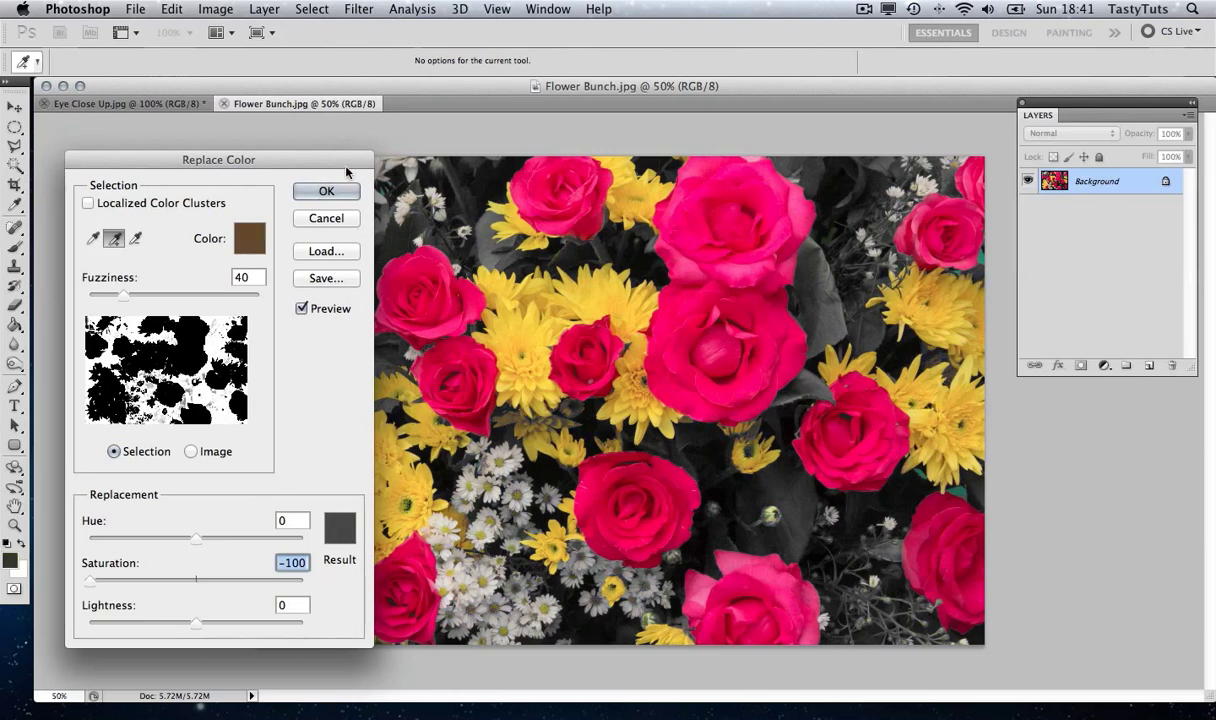
{"action": "key", "text": "Return"}
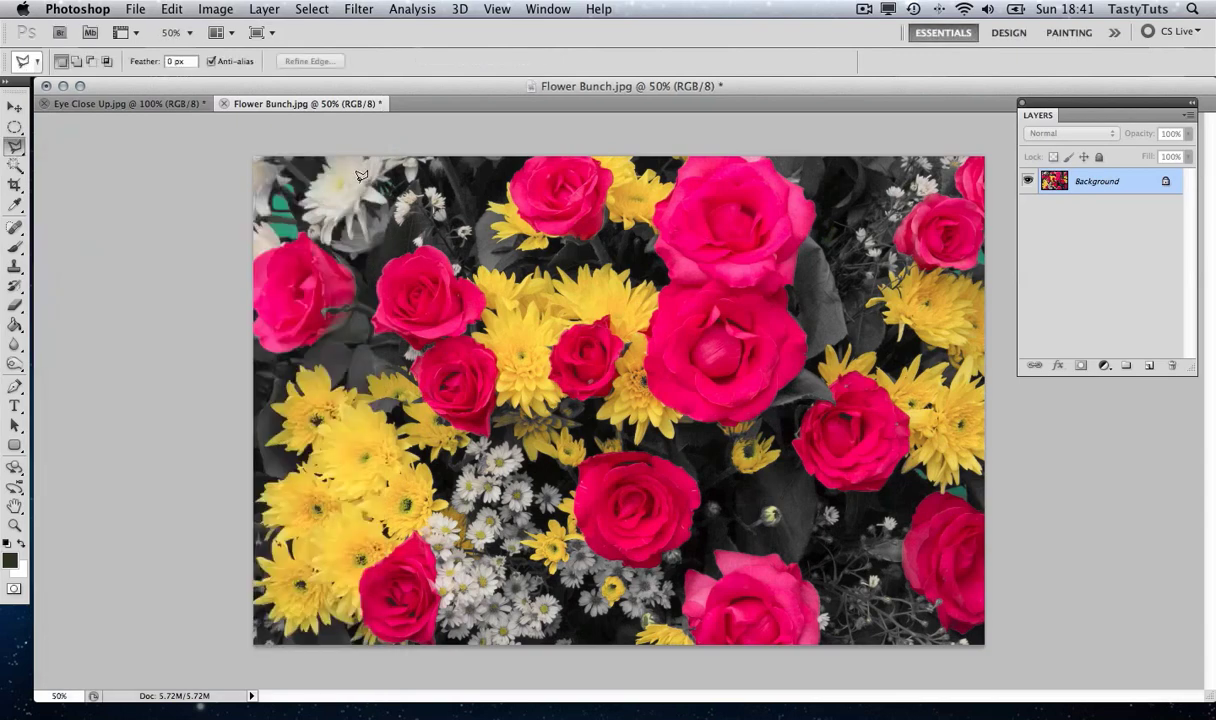
- Sample the pink roses and their red centres in Replace Color, set Hue to -120, and apply
{"action": "left_click", "coordinate": [213, 9]}
{"action": "mouse_move", "coordinate": [244, 61]}
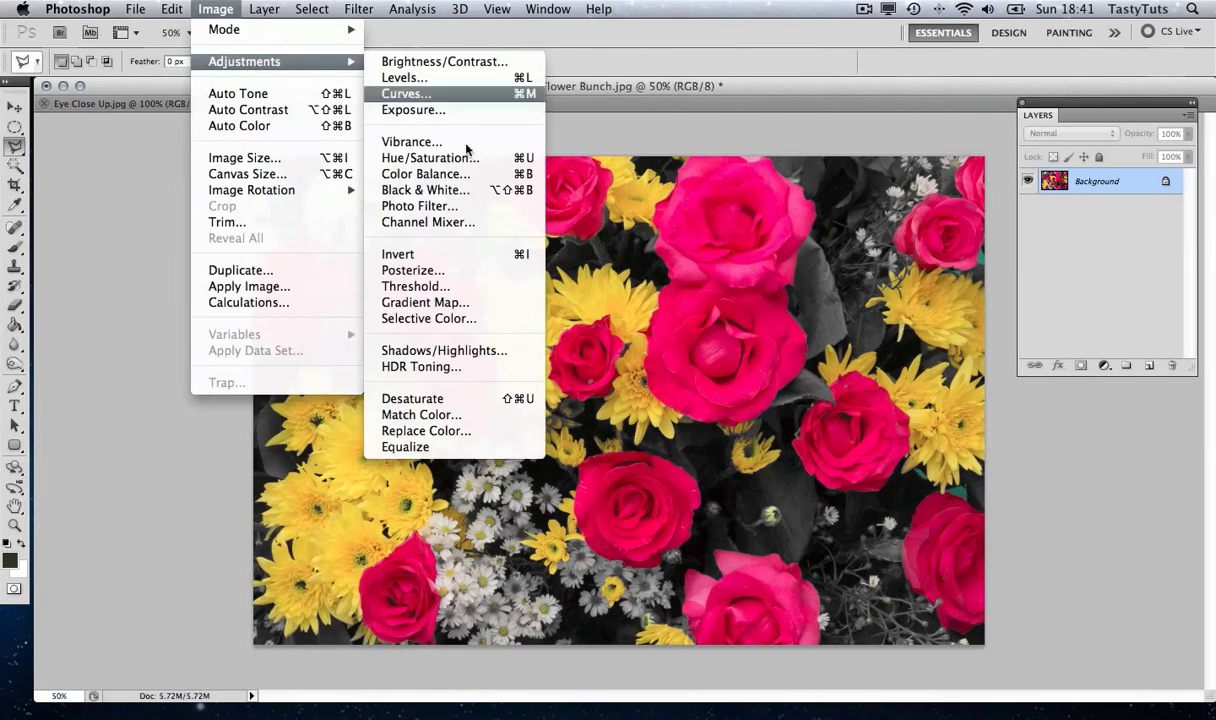
{"action": "left_click", "coordinate": [451, 440]}
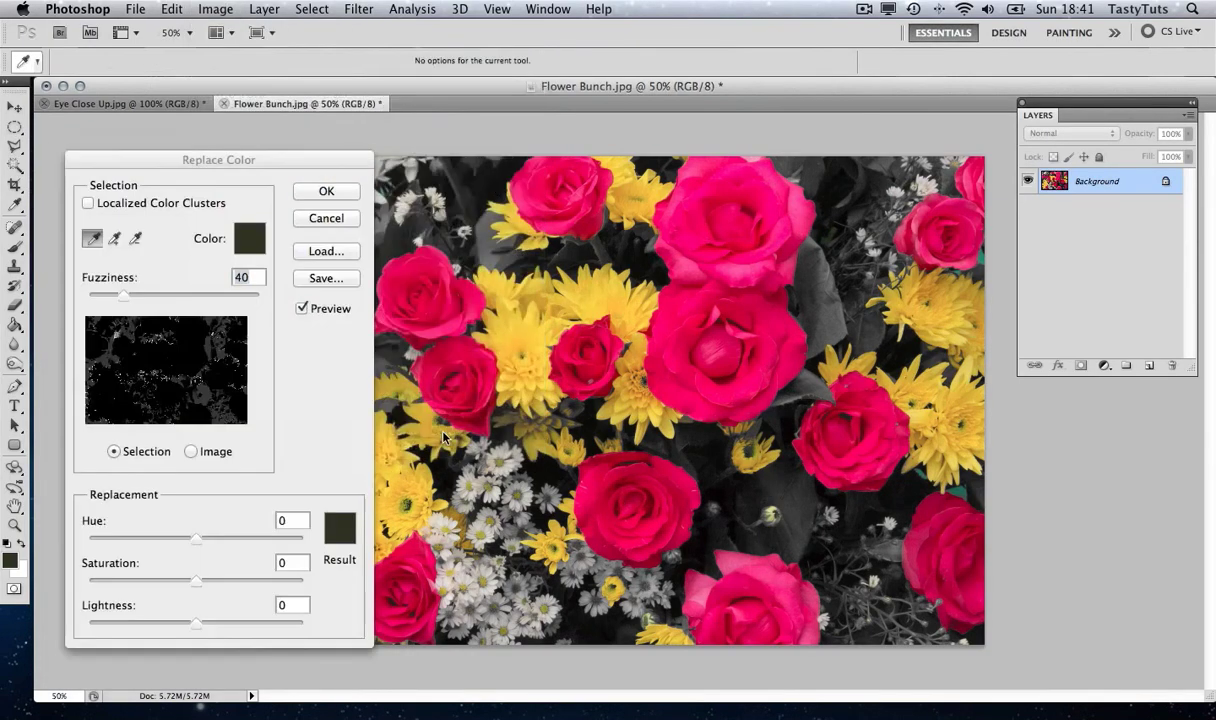
{"action": "left_click", "coordinate": [114, 238]}
{"action": "left_click", "coordinate": [681, 190]}
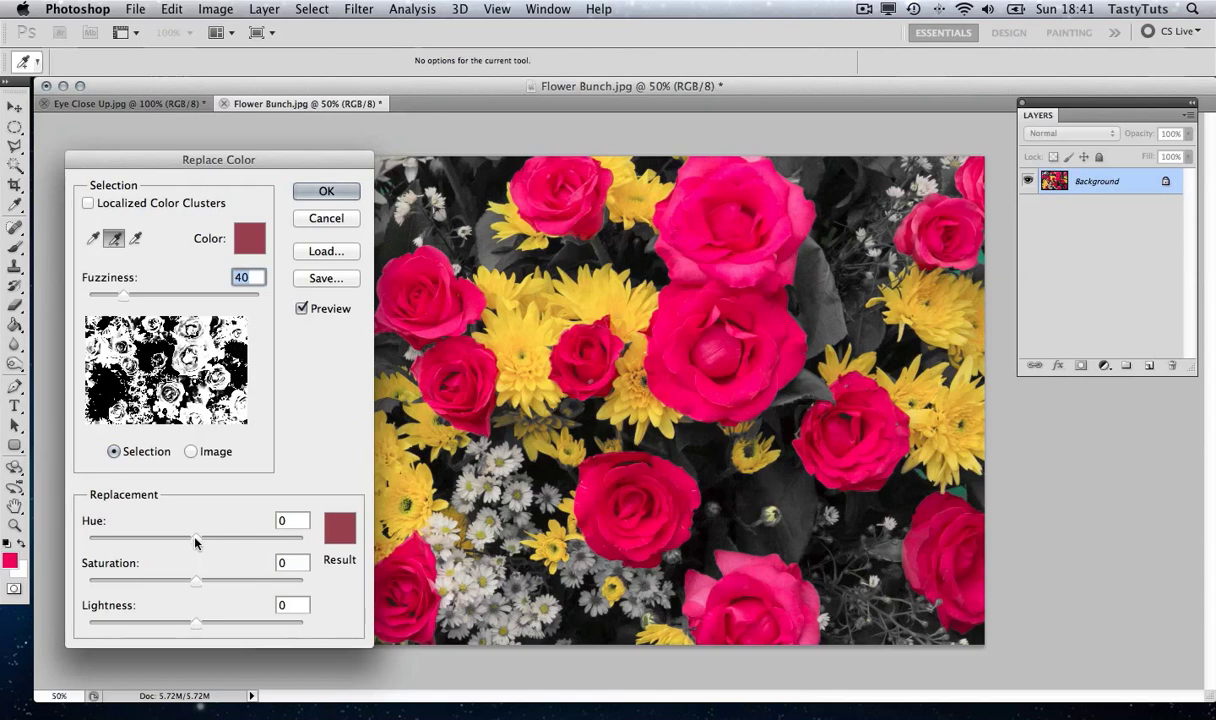
{"action": "left_click_drag", "start_coordinate": [196, 538], "coordinate": [125, 539]}
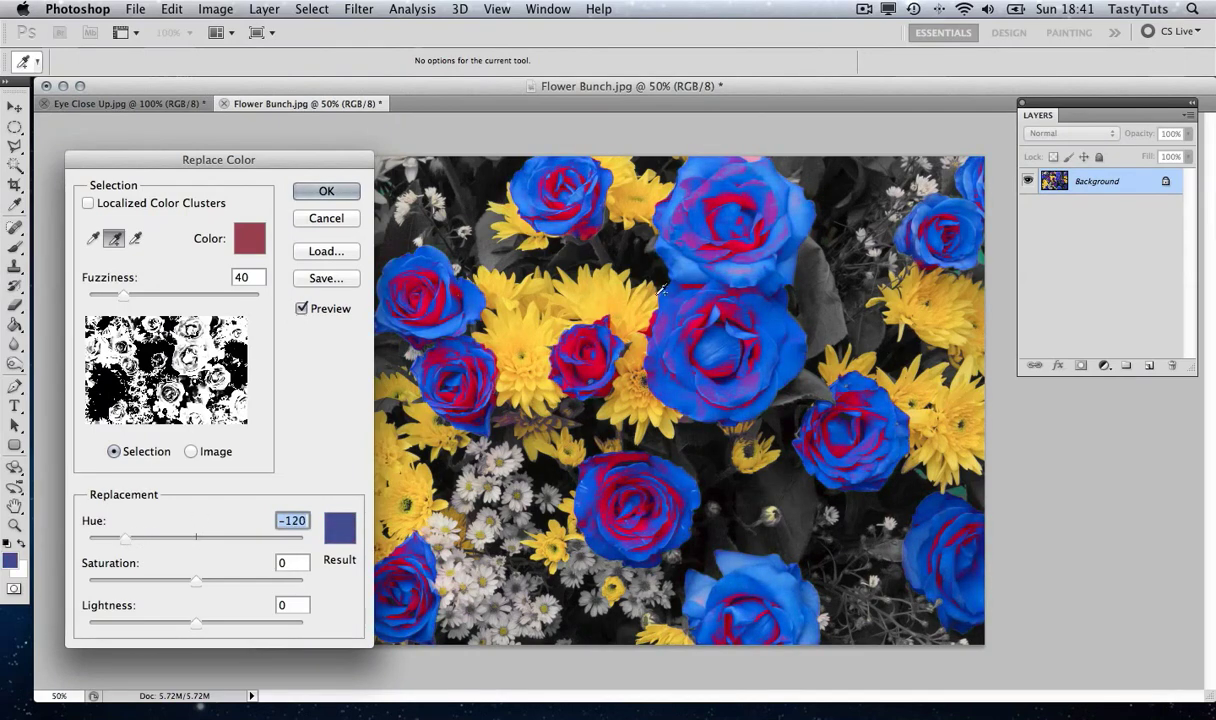
{"action": "left_click", "coordinate": [700, 232]}
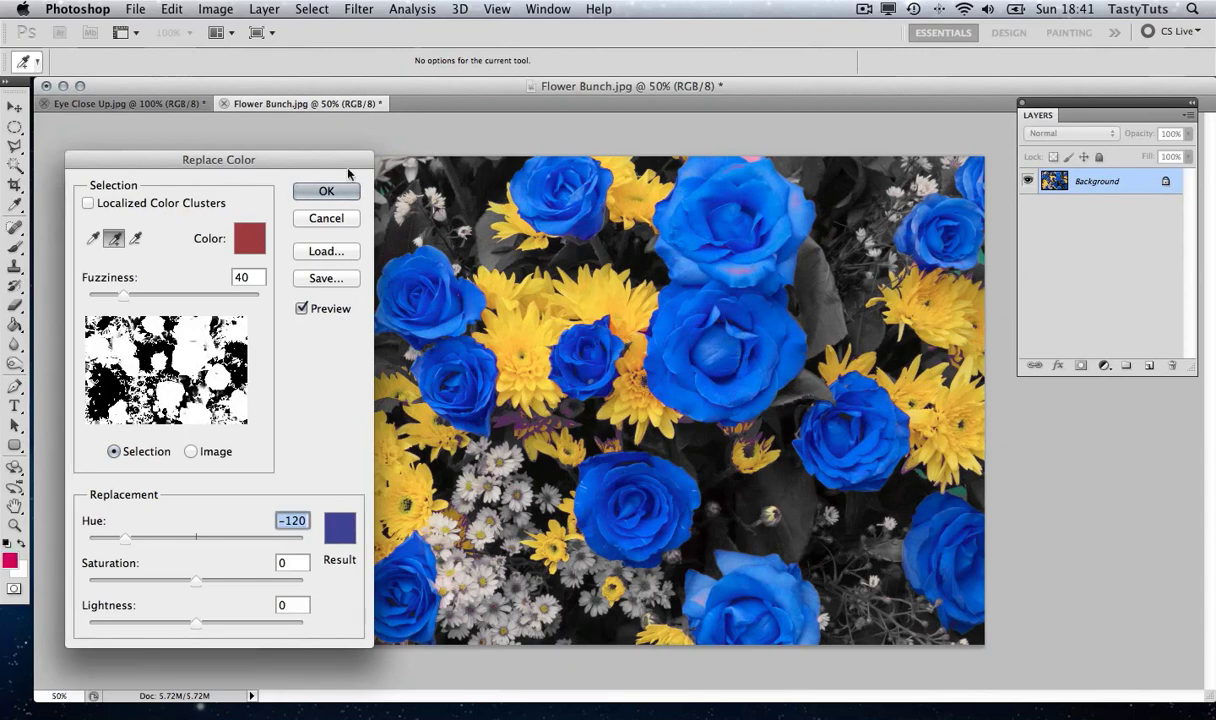
{"action": "left_click", "coordinate": [326, 192]}
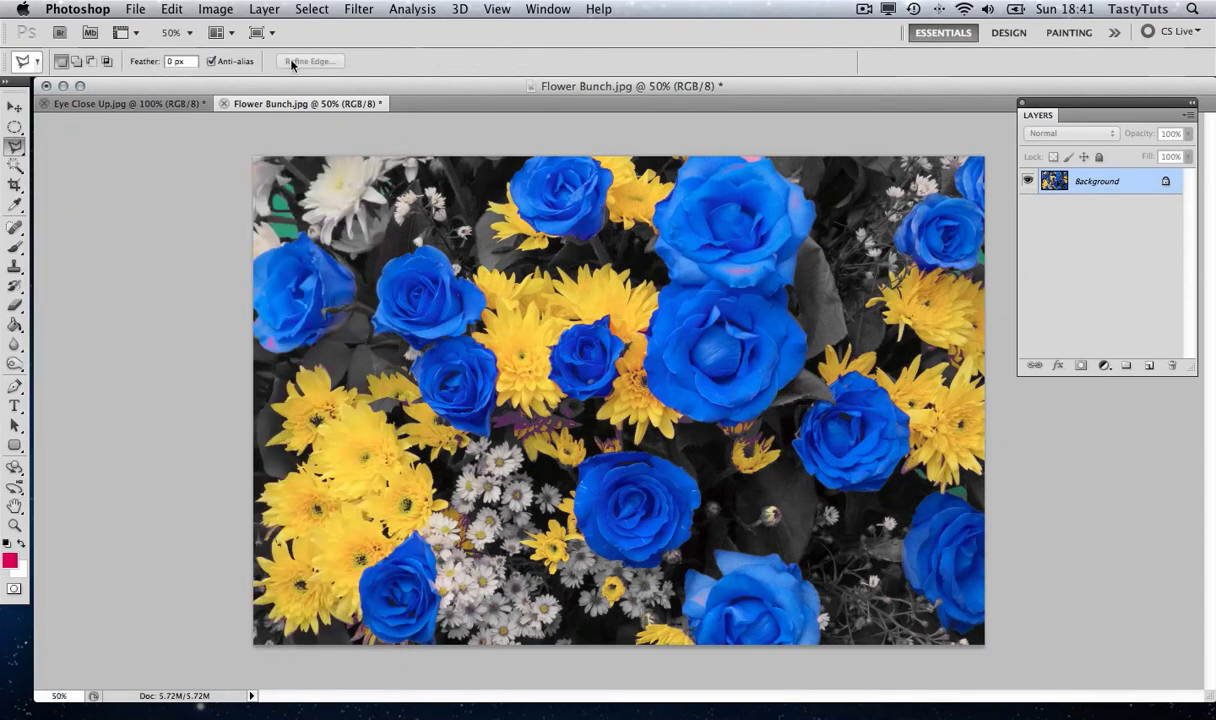
- Sample the yellow chrysanthemums in Replace Color, set Hue to +74 for bright green, and apply
{"action": "left_click", "coordinate": [224, 14]}
{"action": "mouse_move", "coordinate": [240, 61]}
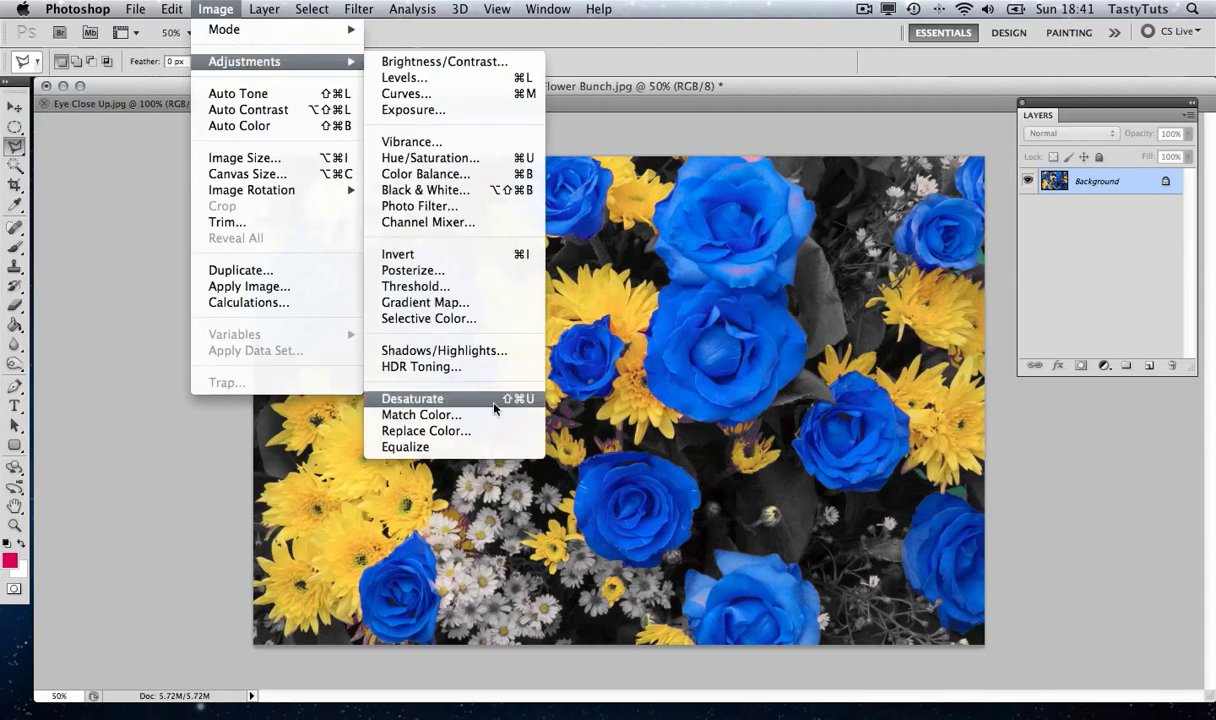
{"action": "left_click", "coordinate": [426, 431]}
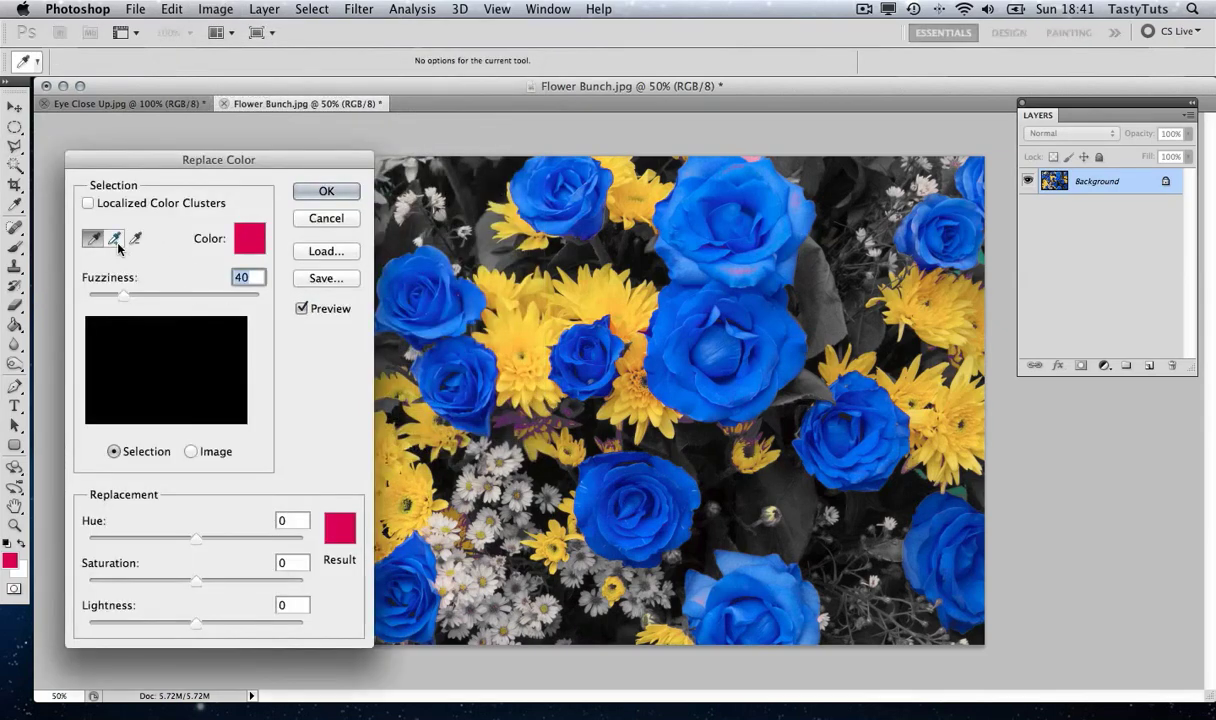
{"action": "left_click", "coordinate": [591, 322]}
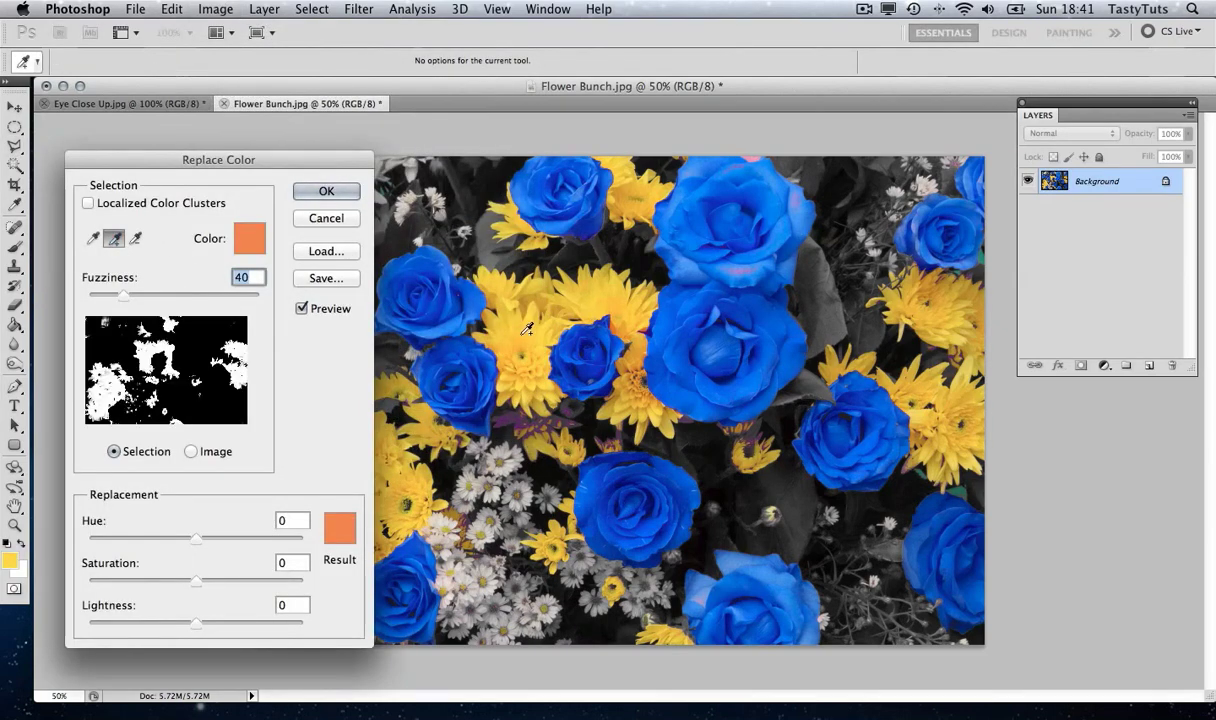
{"action": "left_click", "coordinate": [198, 541]}
{"action": "left_click_drag", "start_coordinate": [198, 541], "coordinate": [240, 538]}
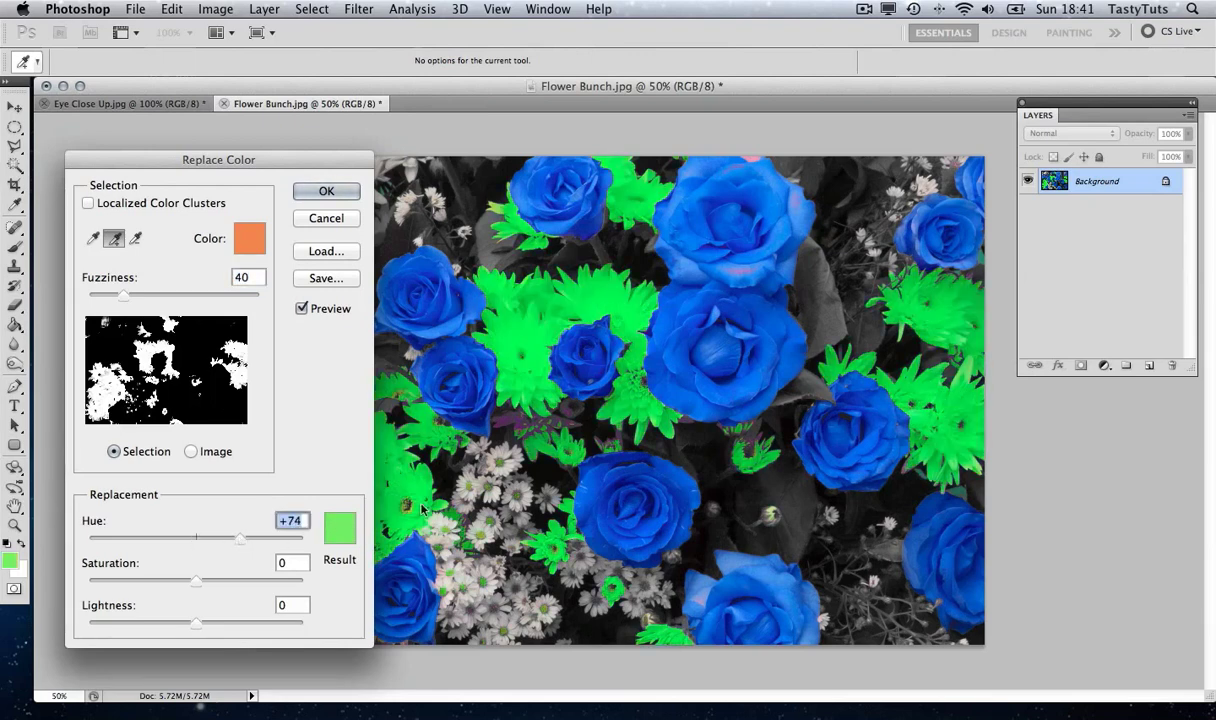
{"action": "left_click", "coordinate": [482, 399]}
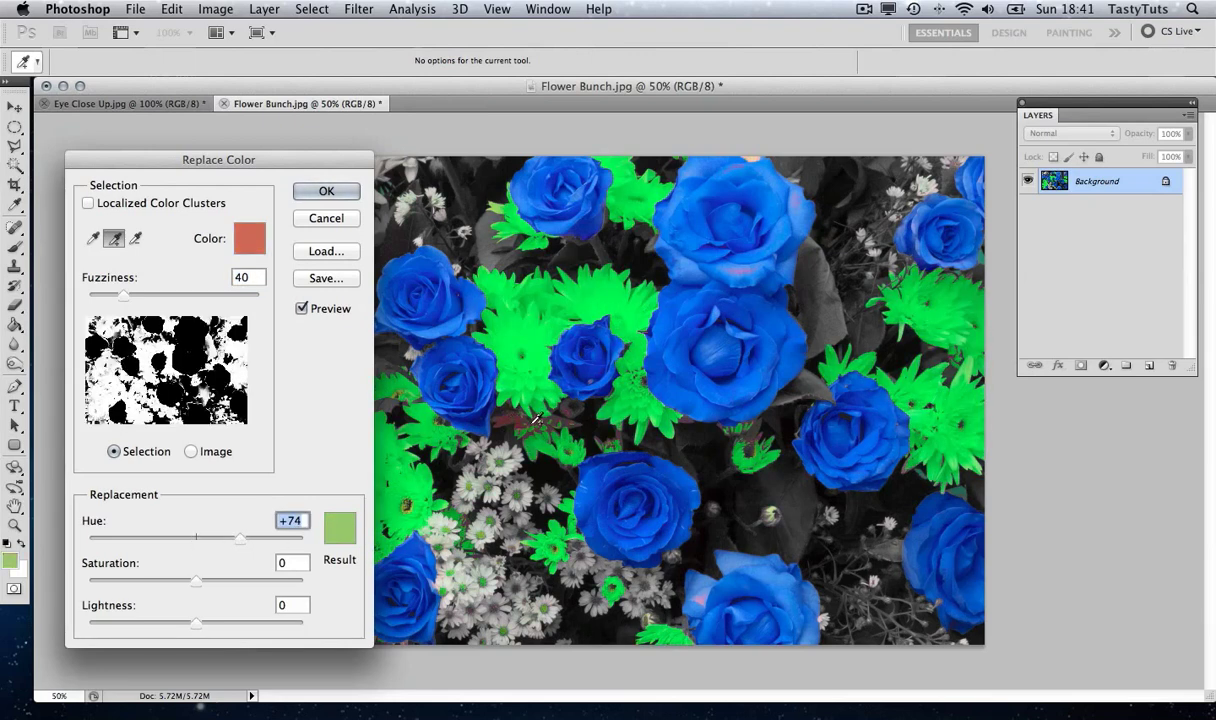
{"action": "left_click", "coordinate": [326, 192]}
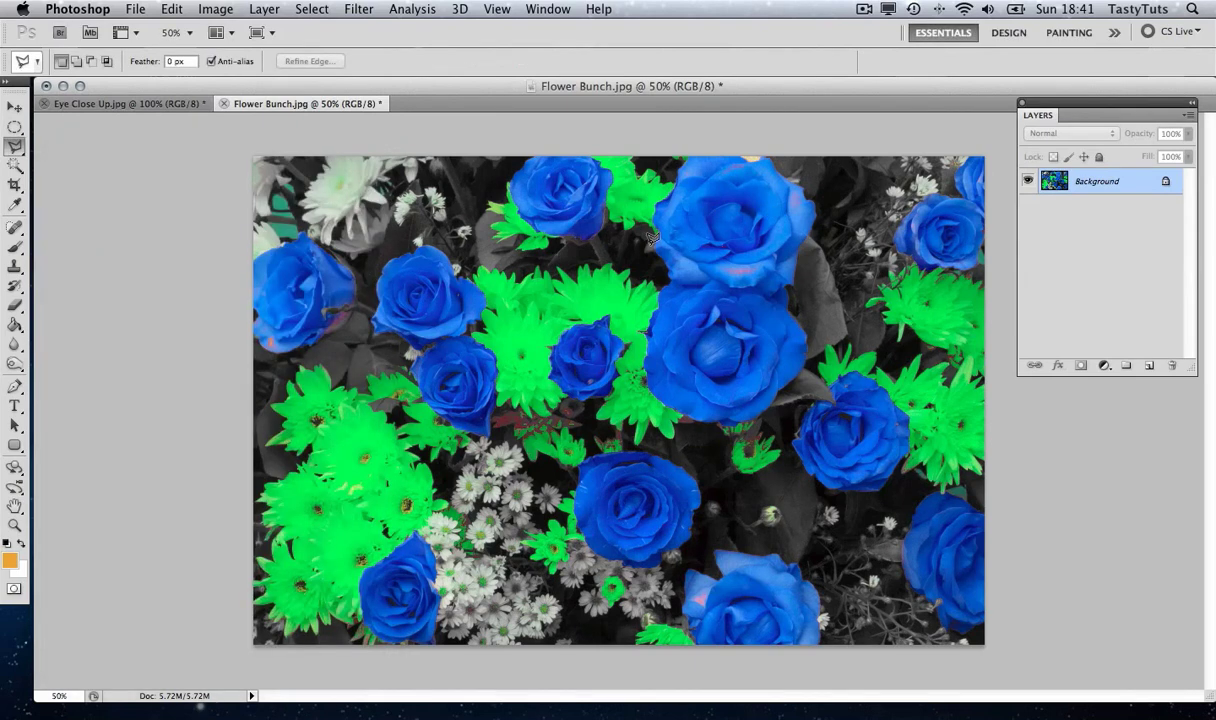